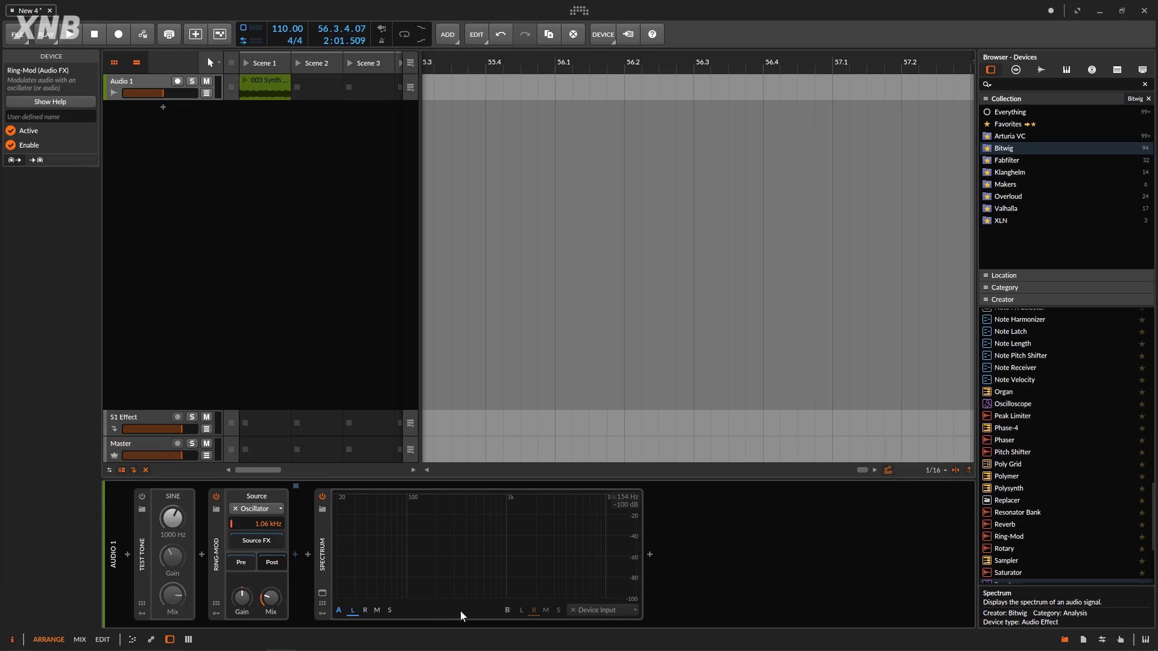
Bypass the Ring-Mod device and enable the Test Tone so the plain 1000 Hz sine feeds the Spectrum analyzer.
mouse_move(259, 649)
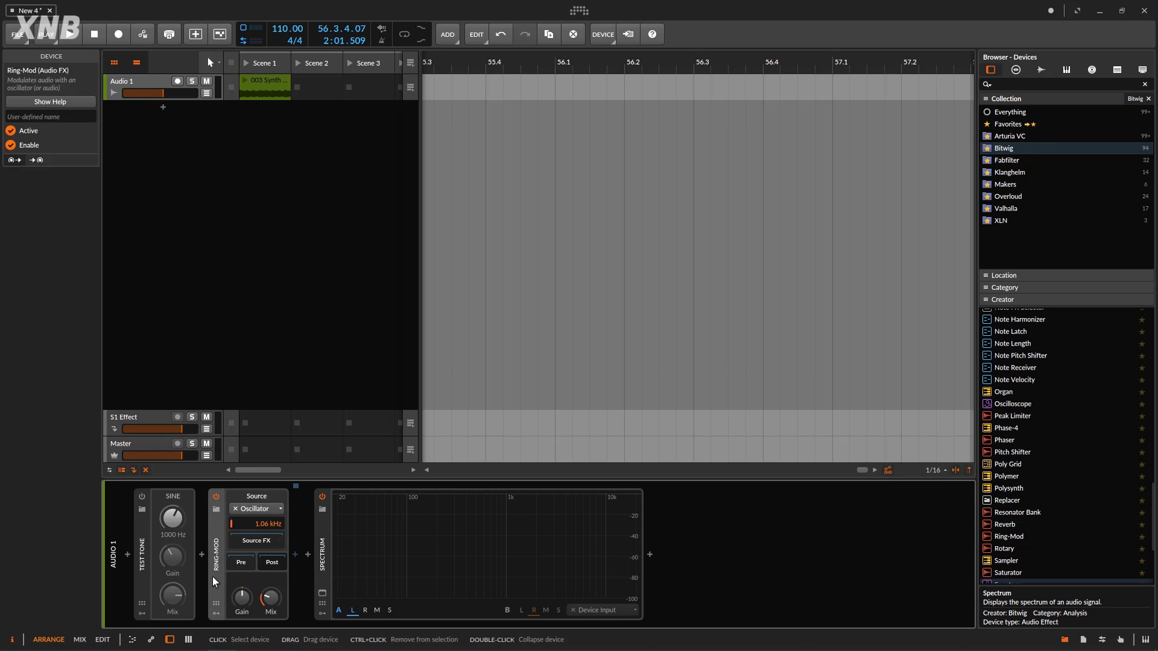
left_click(322, 550)
left_click(212, 573)
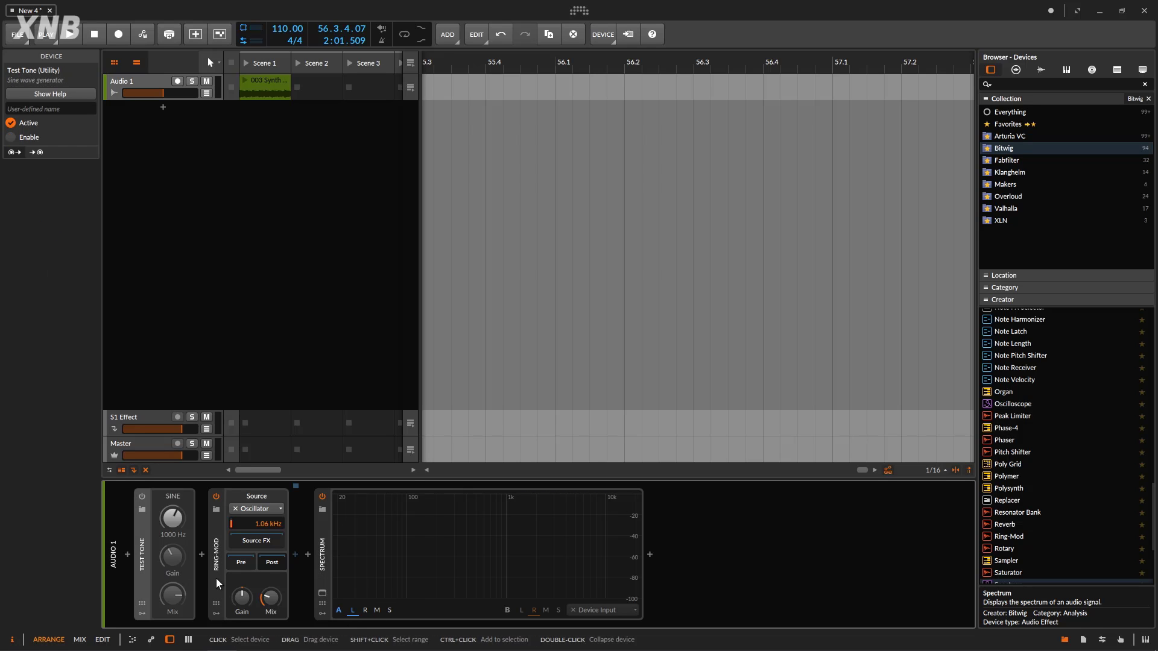
left_click(216, 497)
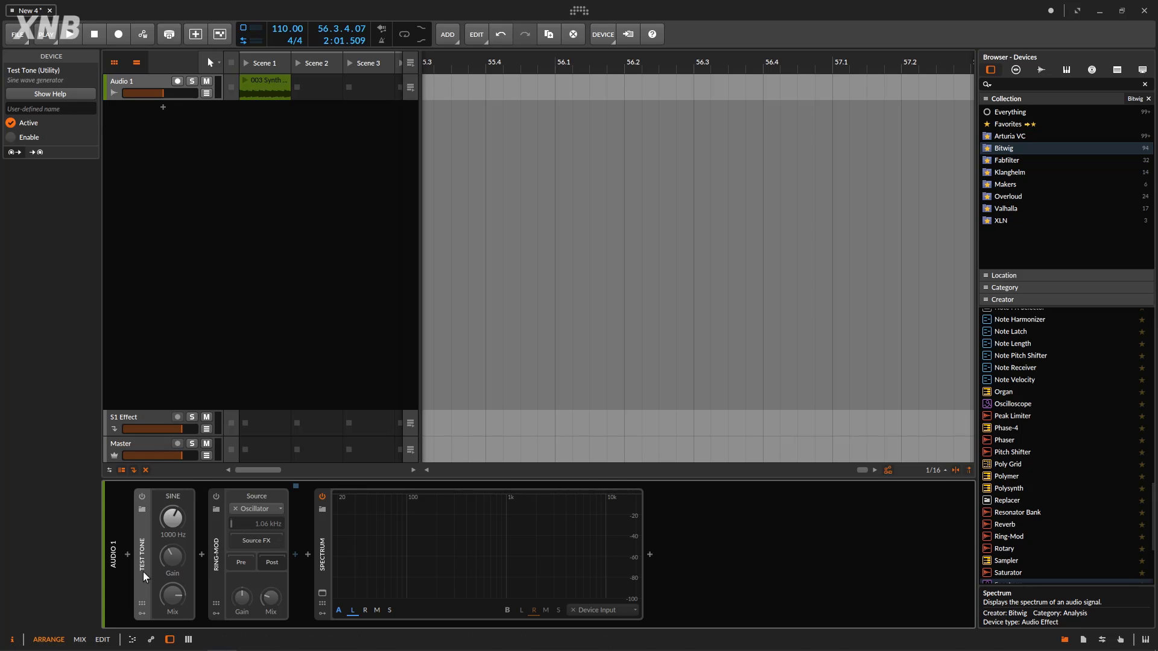
left_click(142, 496)
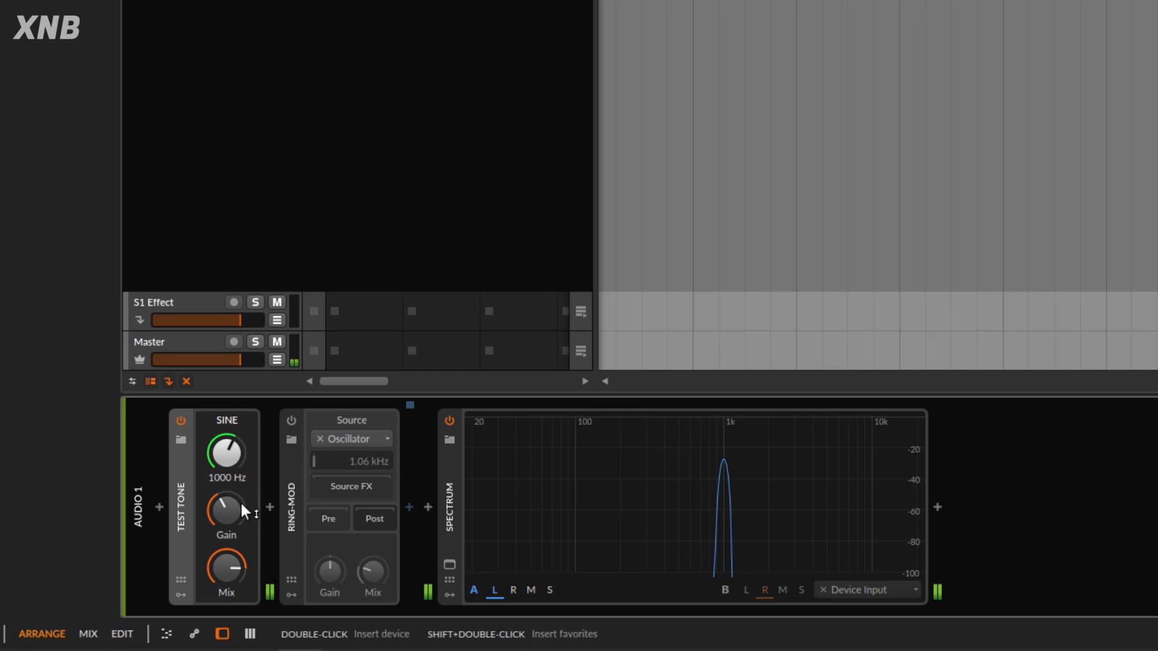
Try another Test Tone frequency, reset it to the default 1000 Hz, and trim the tone's gain slightly.
mouse_move(223, 456)
left_mouse_down()
mouse_move(223, 519)
mouse_move(223, 446)
mouse_move(223, 471)
left_mouse_up()
double_click(223, 451)
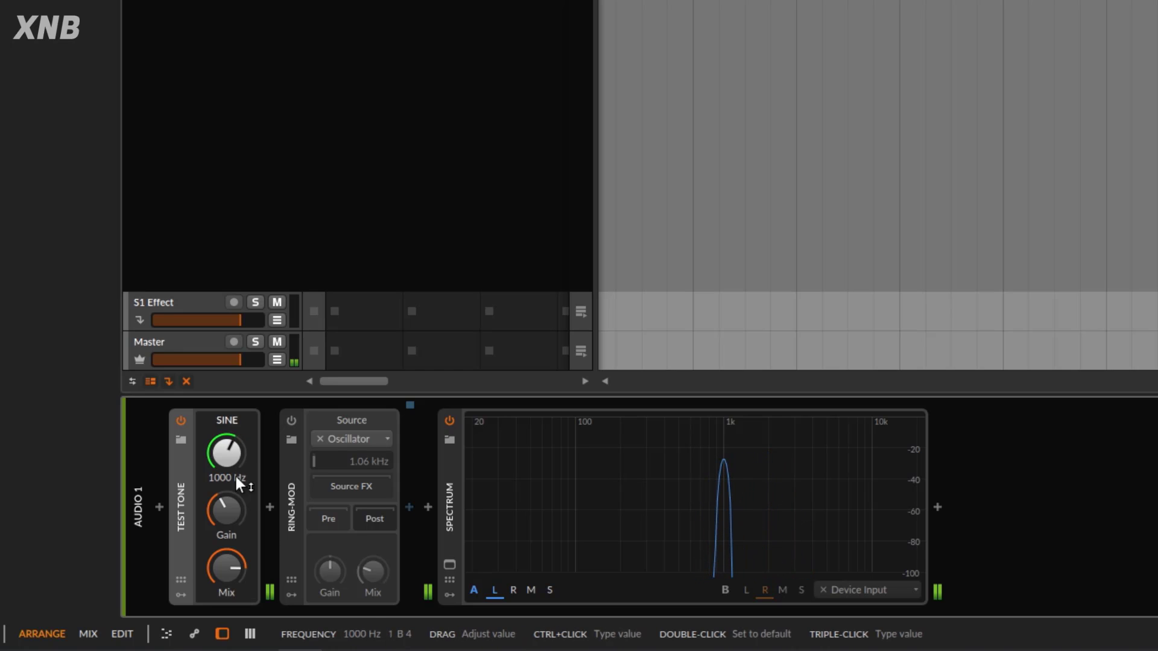
mouse_move(229, 509)
left_mouse_down()
mouse_move(229, 498)
mouse_move(229, 509)
left_mouse_up()
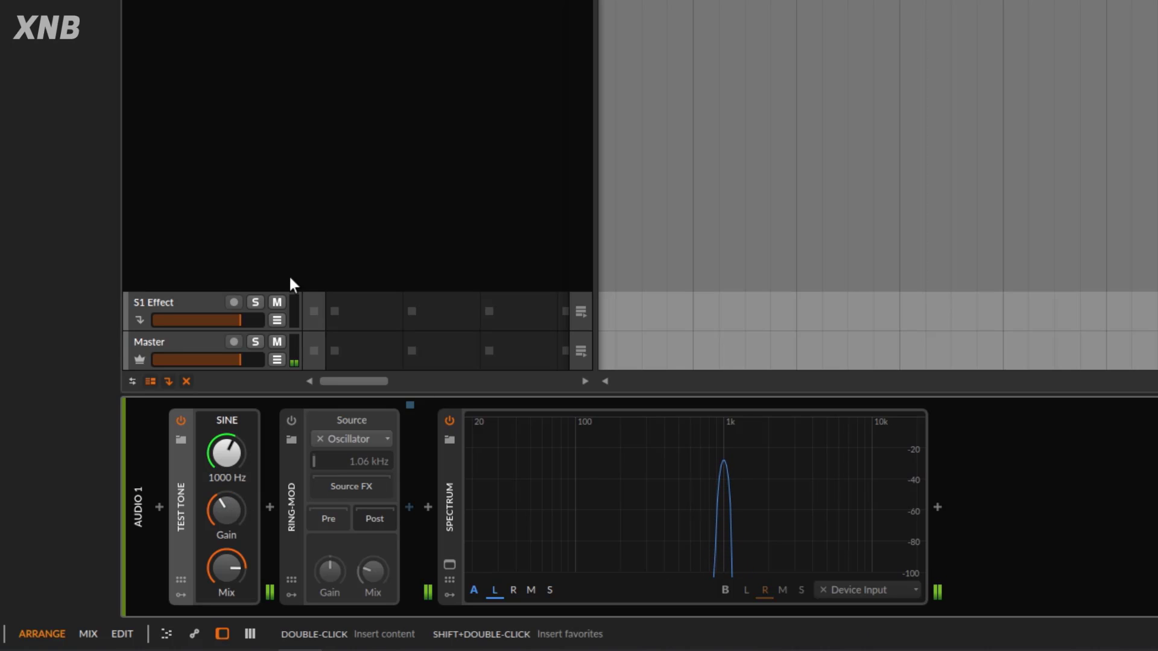
With the Test Tone disabled, enable Ring-Mod and set its oscillator to 501 Hz with the mix at minimum.
left_click(180, 420)
left_click(294, 420)
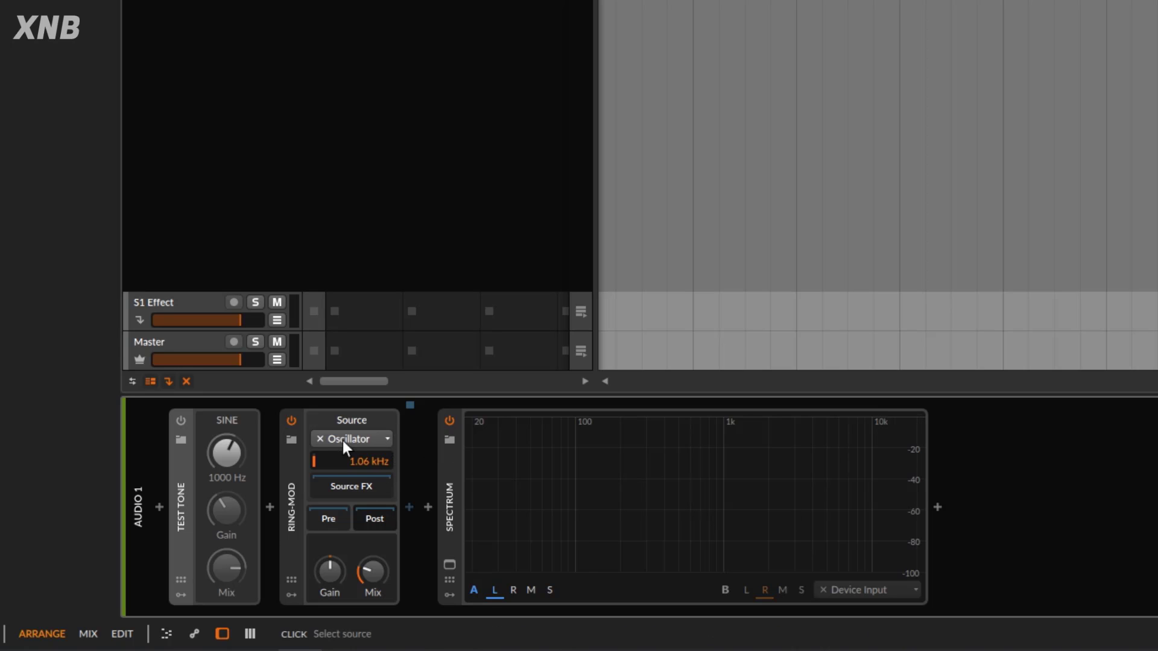
mouse_move(363, 461)
left_mouse_down()
mouse_move(363, 491)
mouse_move(365, 422)
mouse_move(365, 473)
mouse_move(371, 456)
left_mouse_up()
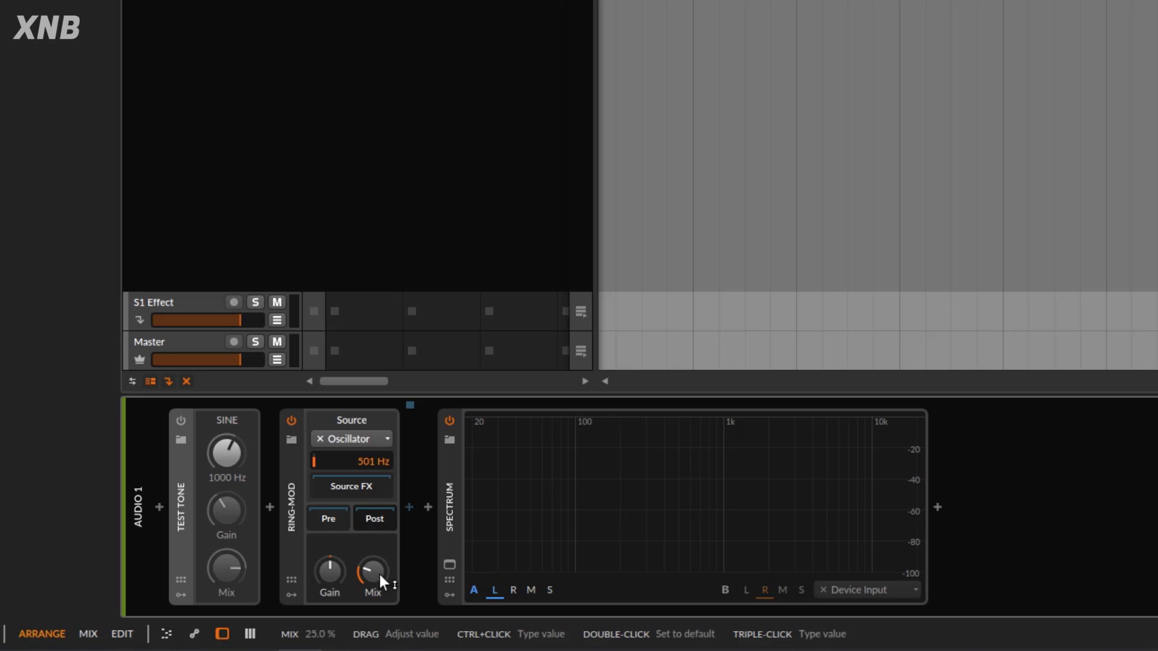
left_click_drag(378, 574, 379, 597)
Audition the Test Tone while raising the Ring-Mod mix past halfway and returning it to minimum, and disable the tone again.
left_click(179, 418)
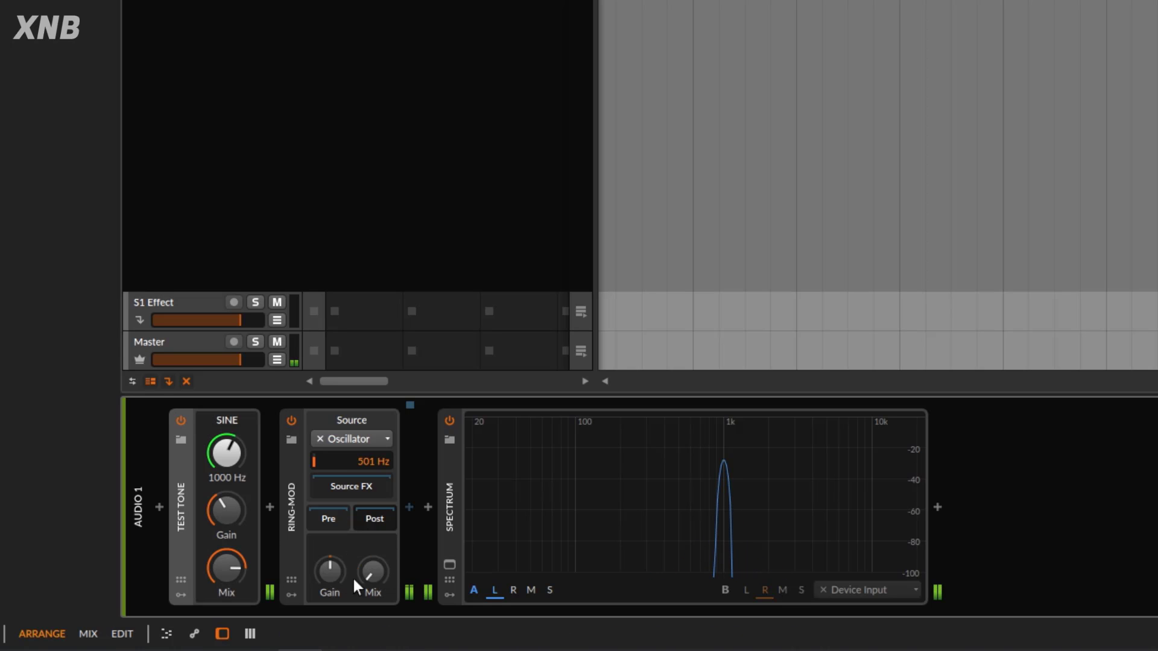
left_click_drag(372, 573, 391, 535)
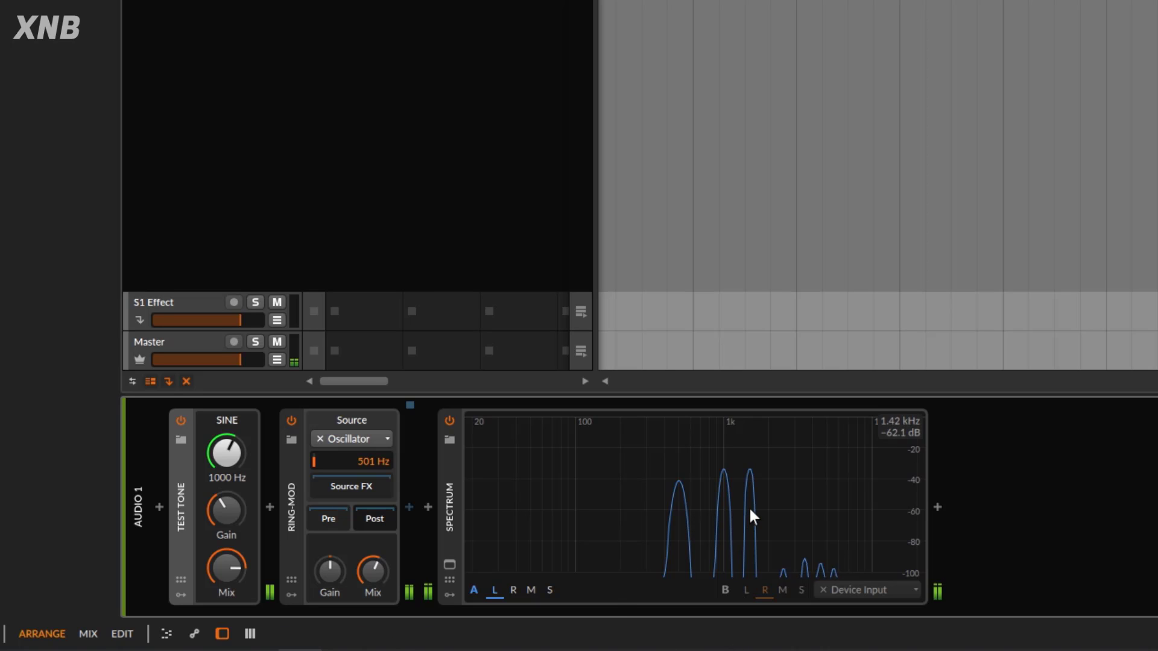
mouse_move(374, 570)
left_mouse_down()
mouse_move(373, 603)
mouse_move(379, 546)
mouse_move(378, 571)
left_mouse_up()
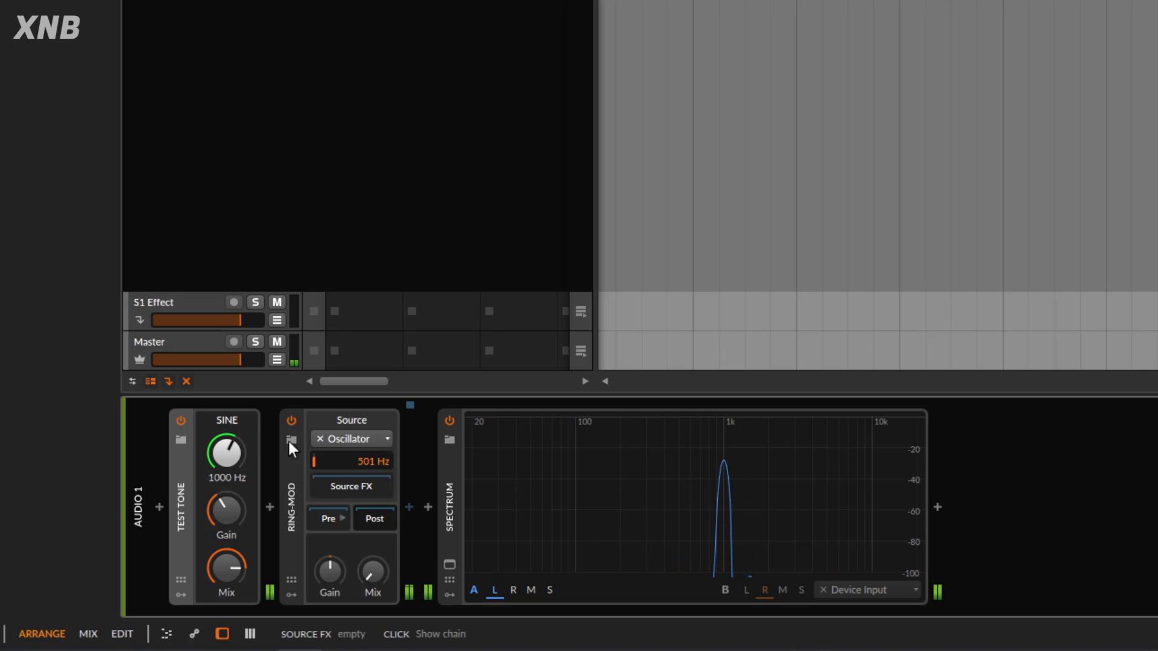
left_click(180, 420)
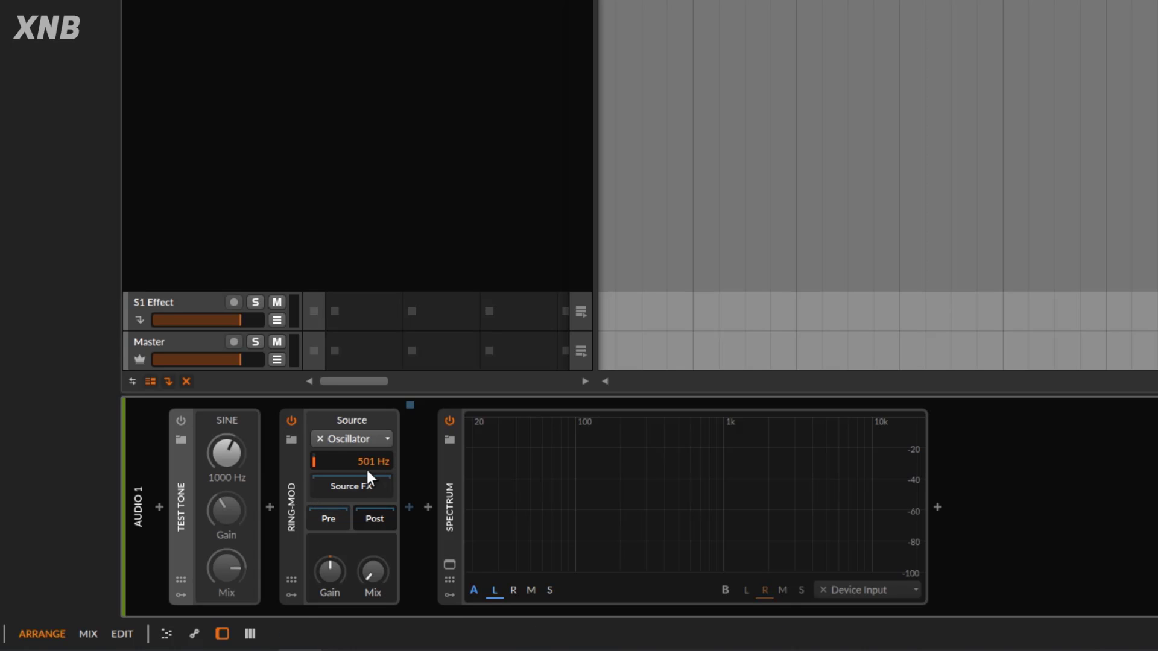
Enable the Test Tone and compare Ring-Mod mix settings at maximum and 69%, finishing at about 42.5%.
left_click(180, 420)
left_click_drag(374, 573, 374, 519)
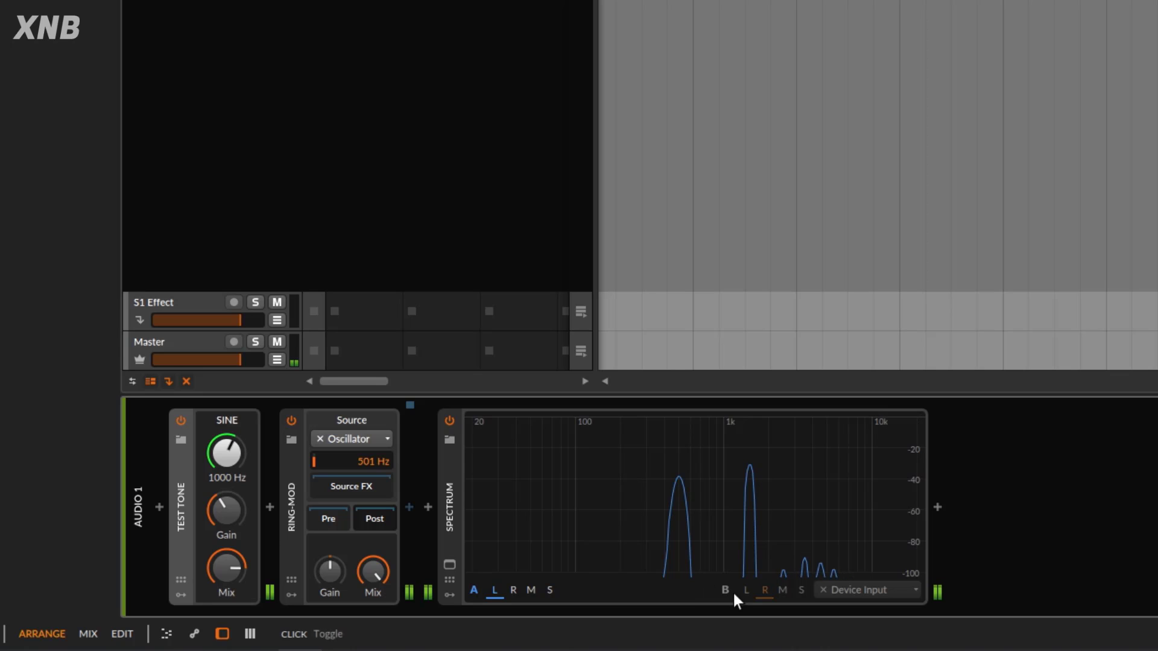
left_click_drag(374, 571, 373, 588)
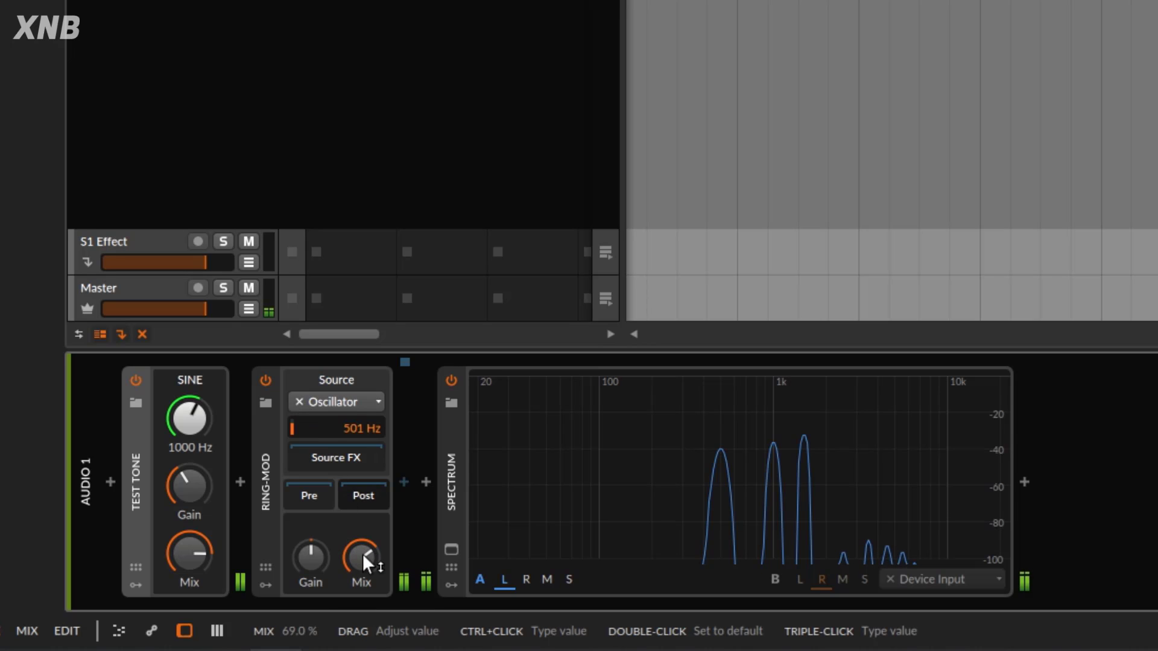
left_click_drag(363, 553, 362, 525)
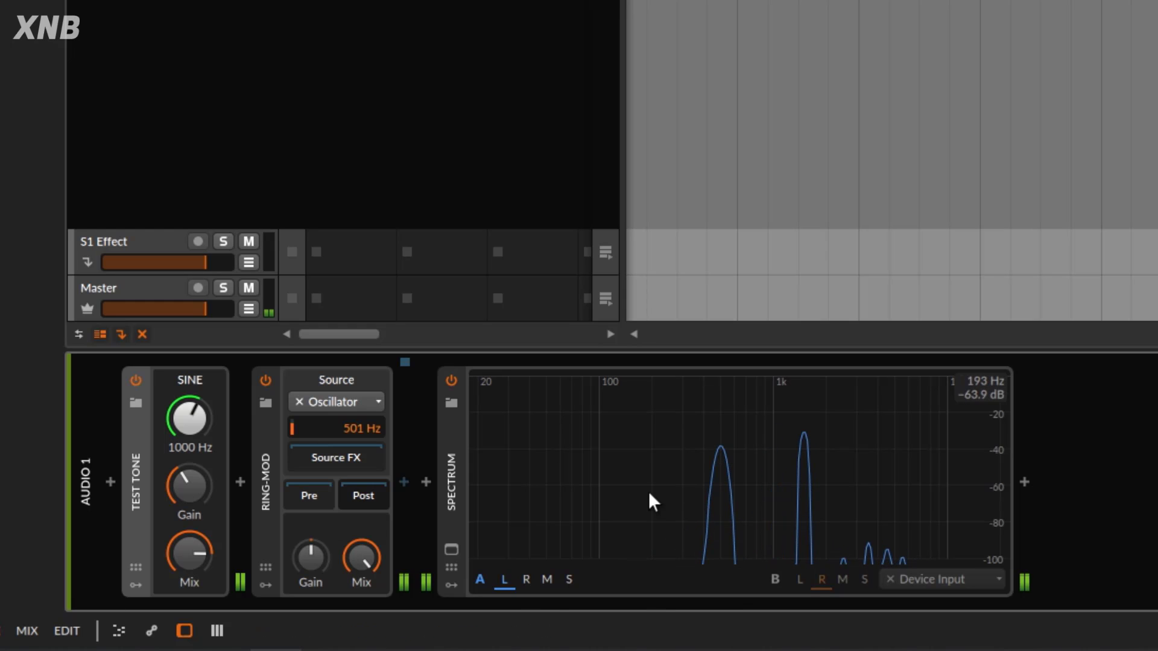
left_click_drag(348, 553, 349, 594)
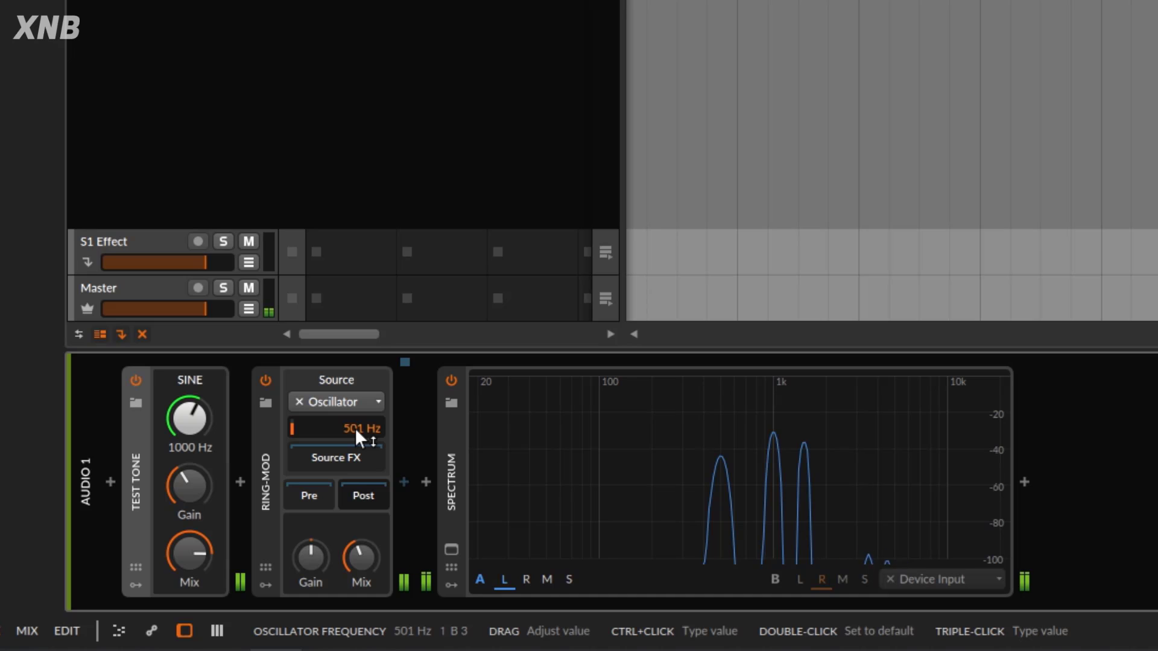
Move the Ring-Mod oscillator frequency through 1.06 kHz and 1000 Hz, finishing at 1.50 kHz.
left_click_drag(355, 428, 354, 389)
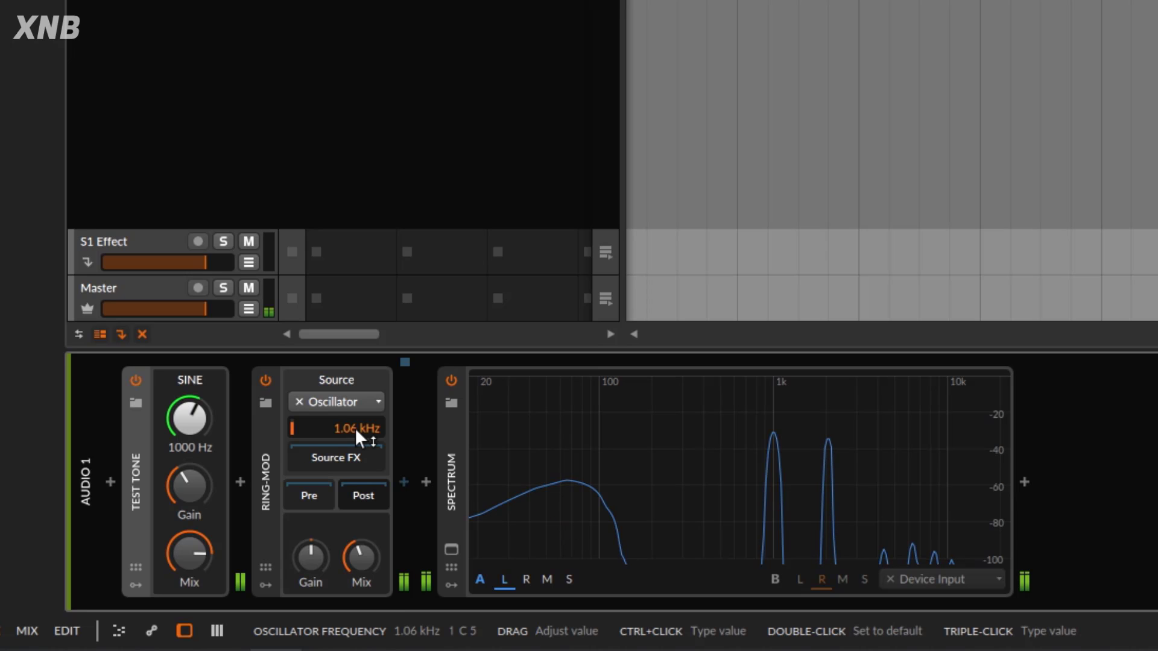
mouse_move(354, 428)
left_mouse_down()
mouse_move(355, 446)
mouse_move(355, 428)
left_mouse_up()
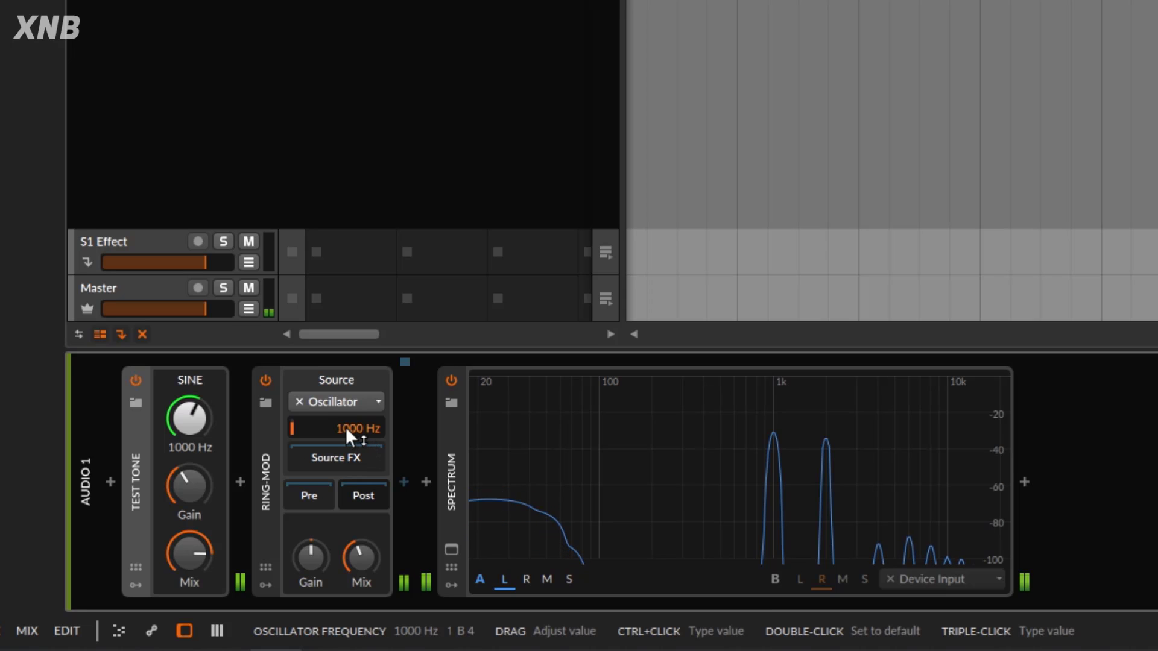
mouse_move(345, 425)
left_mouse_down()
mouse_move(345, 401)
mouse_move(347, 428)
left_mouse_up()
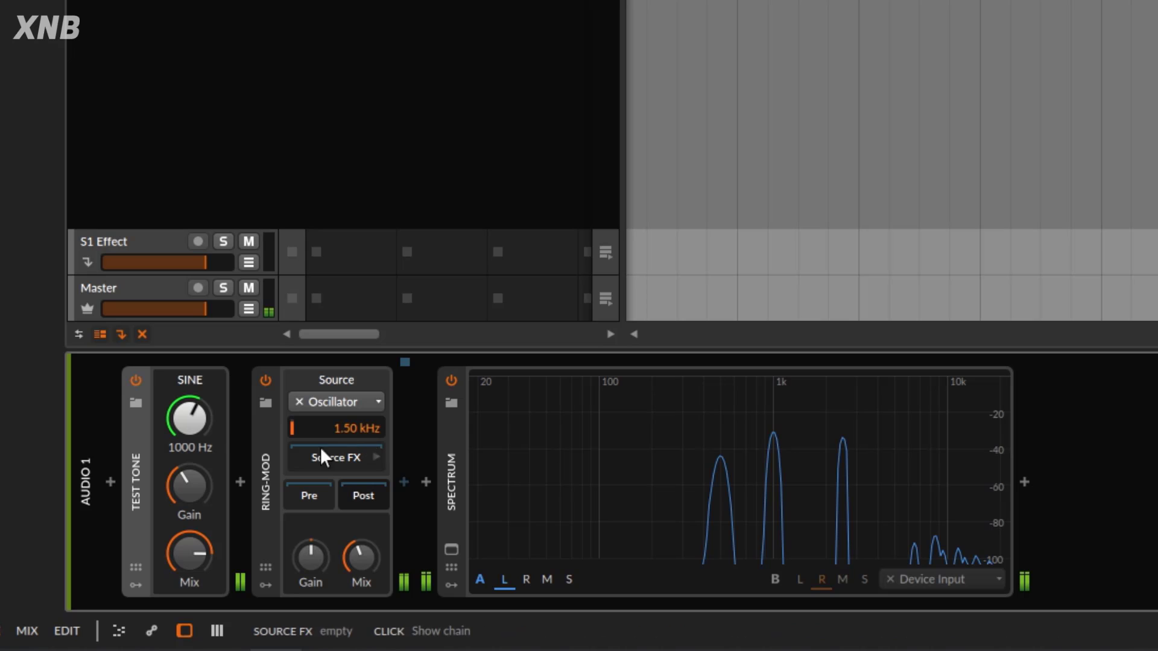
Silence the Test Tone, examine the modulation sources offered by Ring-Mod while keeping Oscillator, and enable the tone again.
left_click(136, 379)
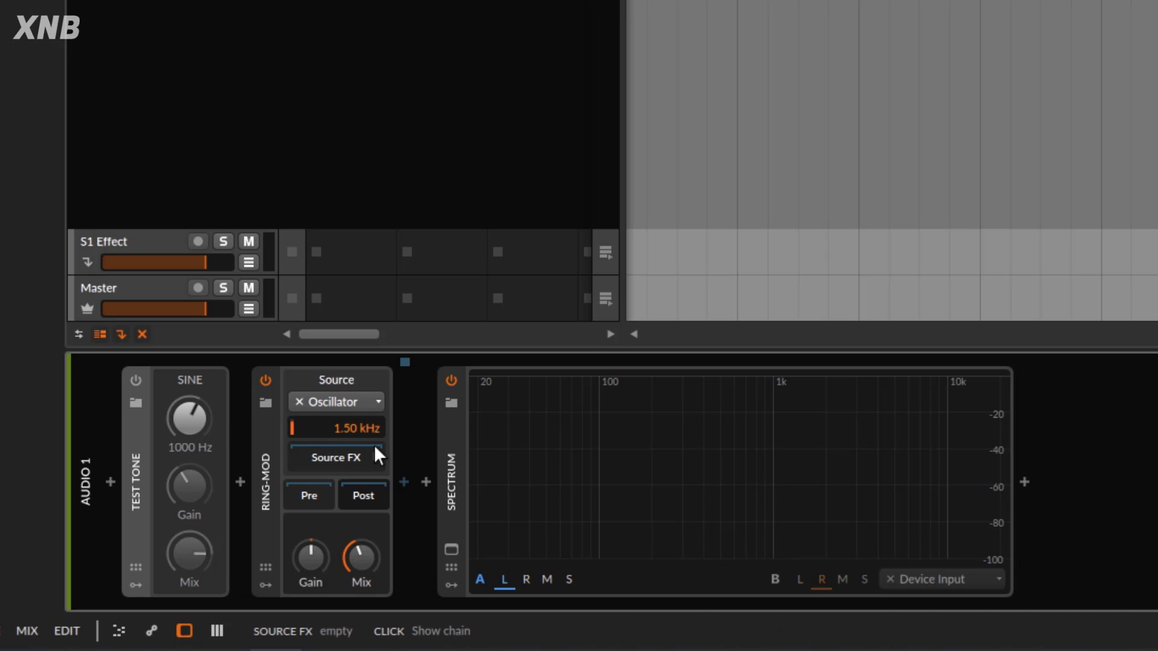
left_click(370, 402)
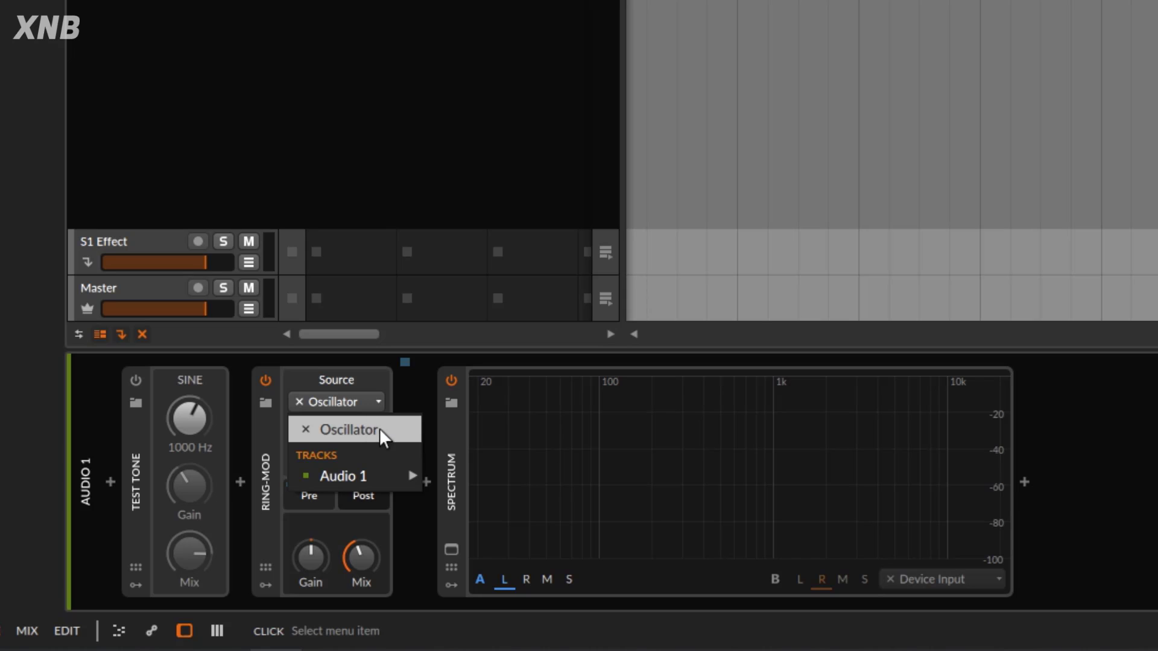
left_click(372, 392)
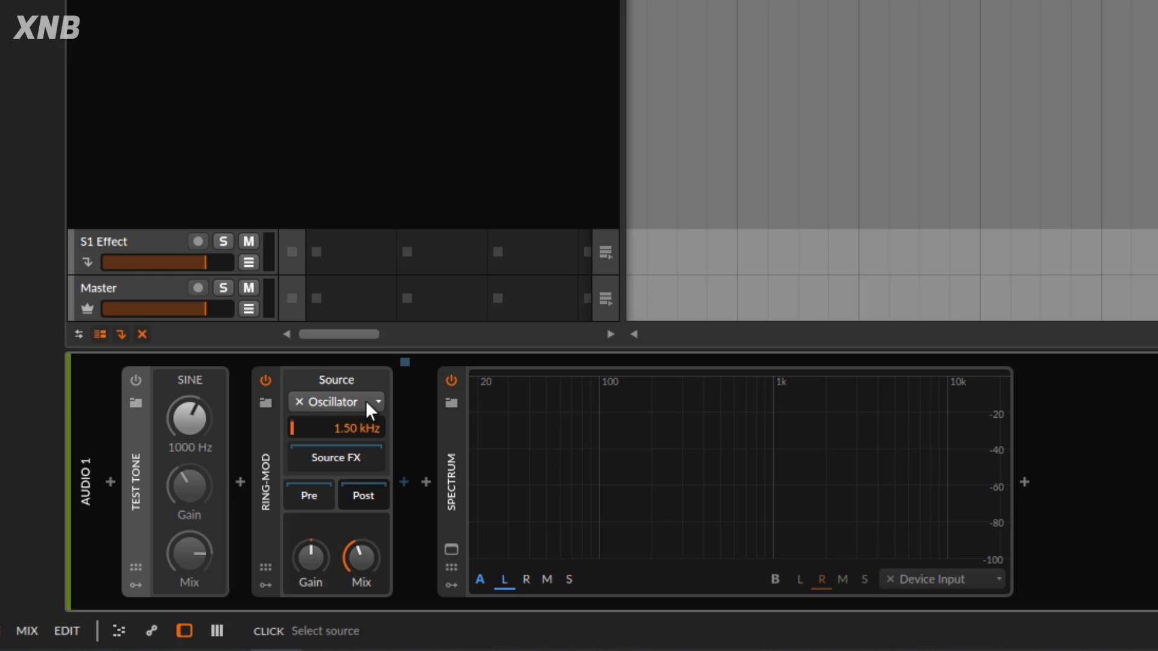
left_click(136, 380)
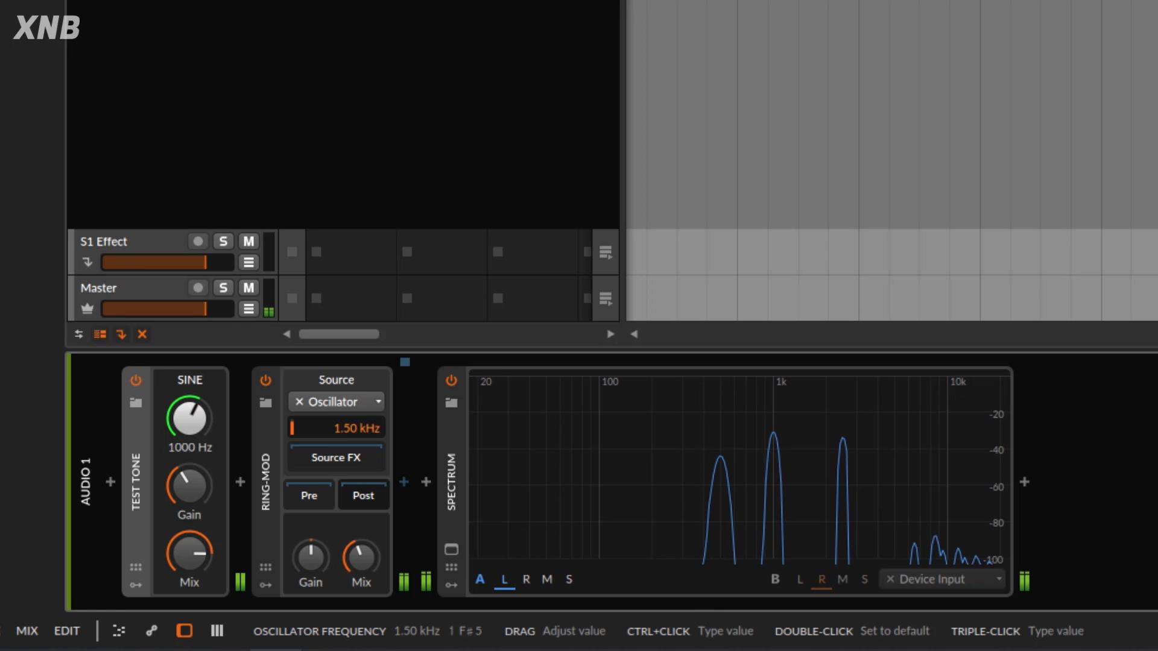
Lower the Ring-Mod oscillator through 335 Hz and 79.4 Hz to 2.82 Hz, and raise the mix to about half.
left_click_drag(338, 428, 337, 470)
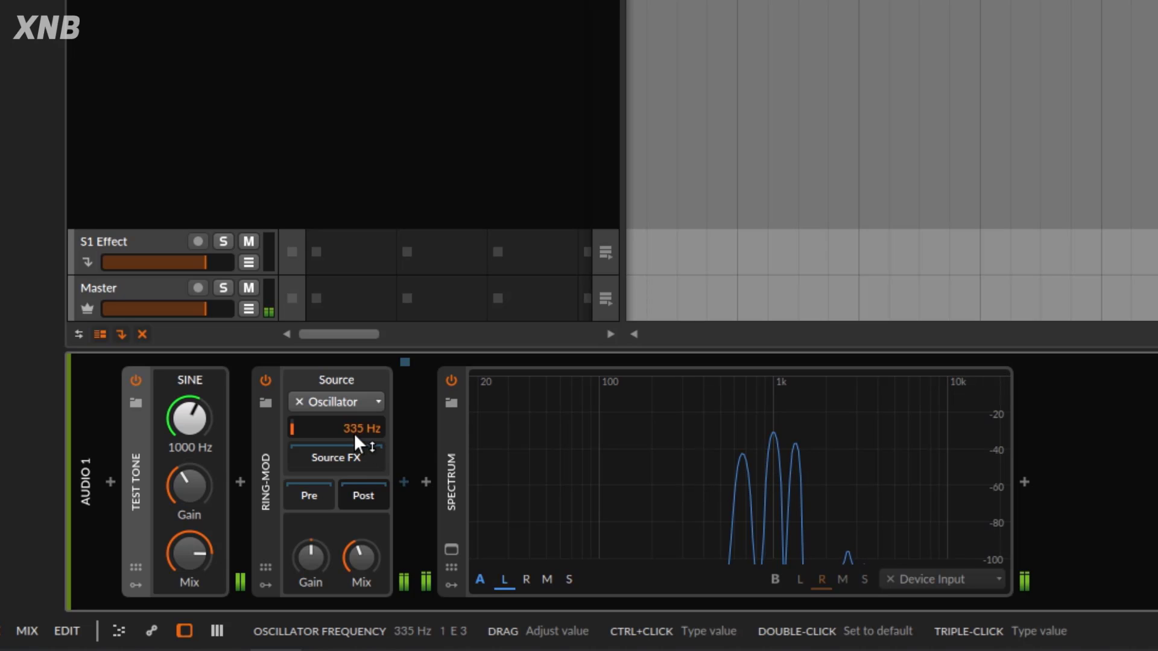
left_click_drag(353, 434, 354, 473)
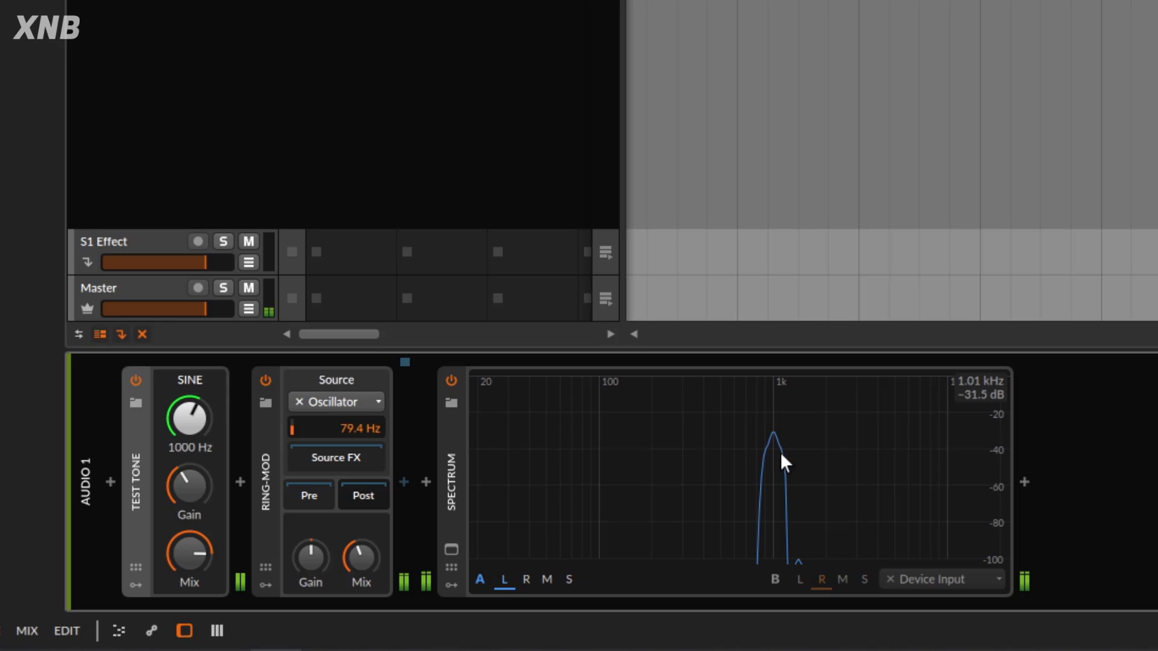
left_click_drag(359, 428, 360, 502)
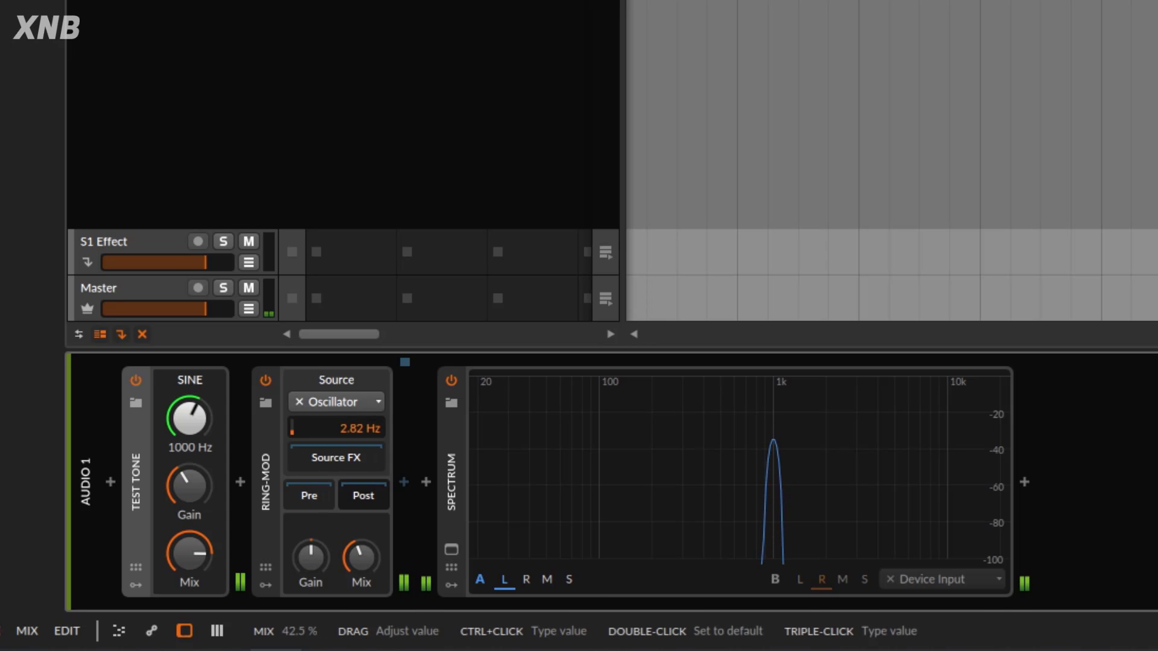
left_click_drag(340, 588, 339, 570)
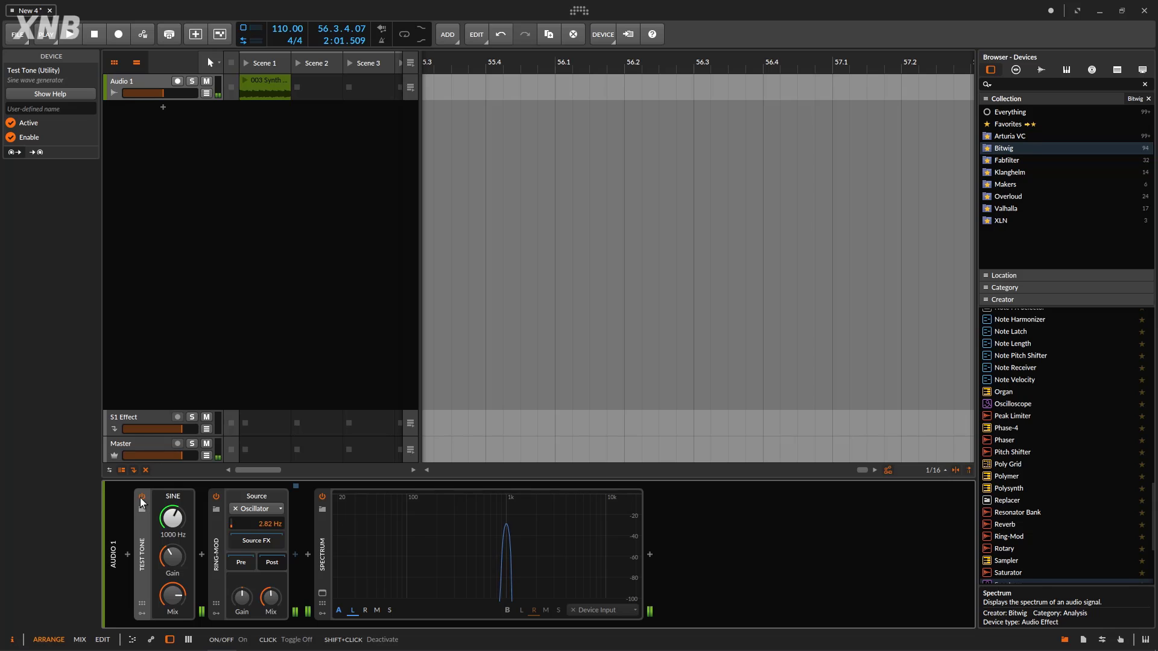
Bypass the Test Tone and Ring-Mod, and play the Scene 1 synth clip with the Audio 1 volume slightly lowered.
left_click(141, 497)
left_click(216, 498)
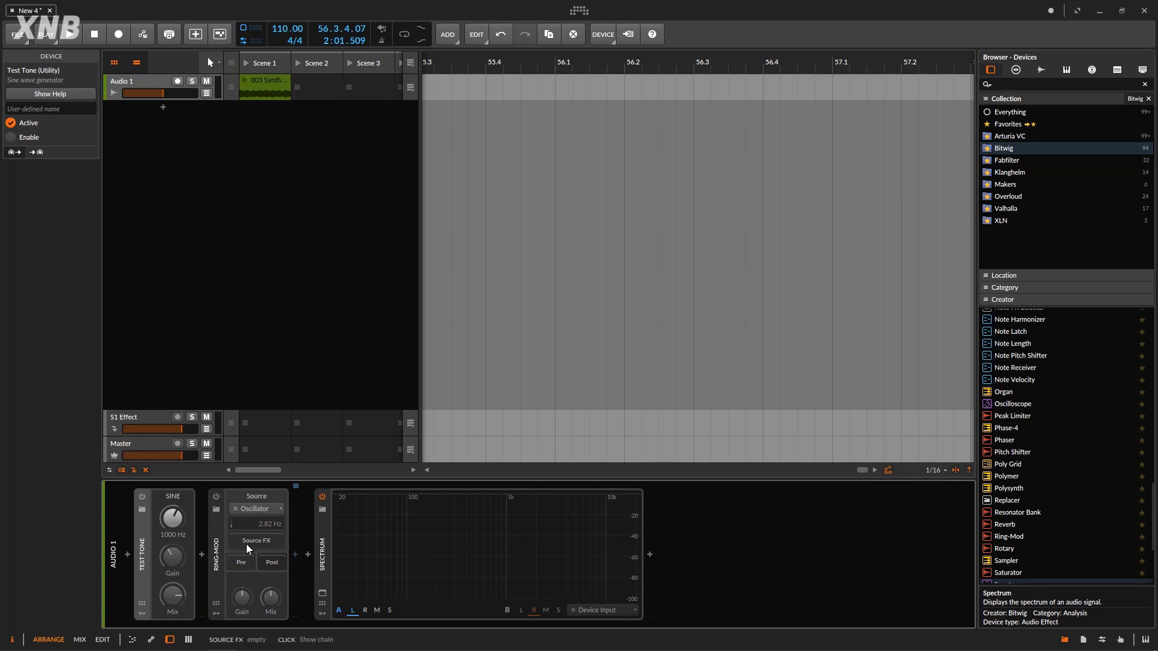
left_click(246, 63)
left_click_drag(183, 101, 160, 96)
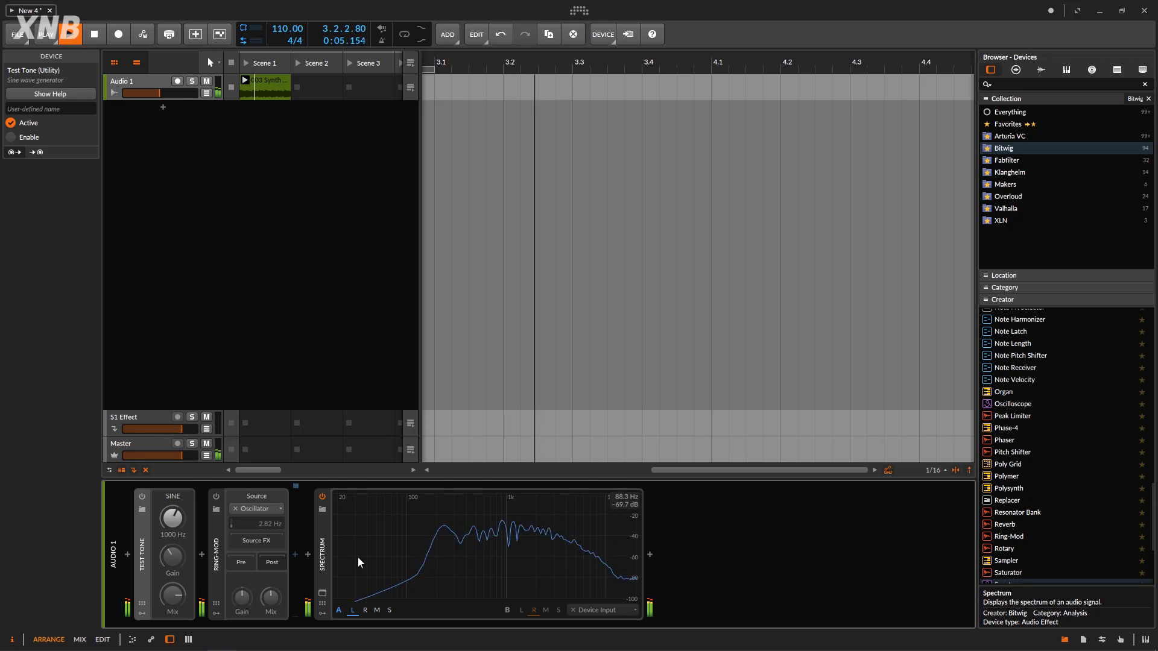
Check the Ring-Mod source options, keep Oscillator, and enable Ring-Mod on the playing synth clip.
left_click(264, 513)
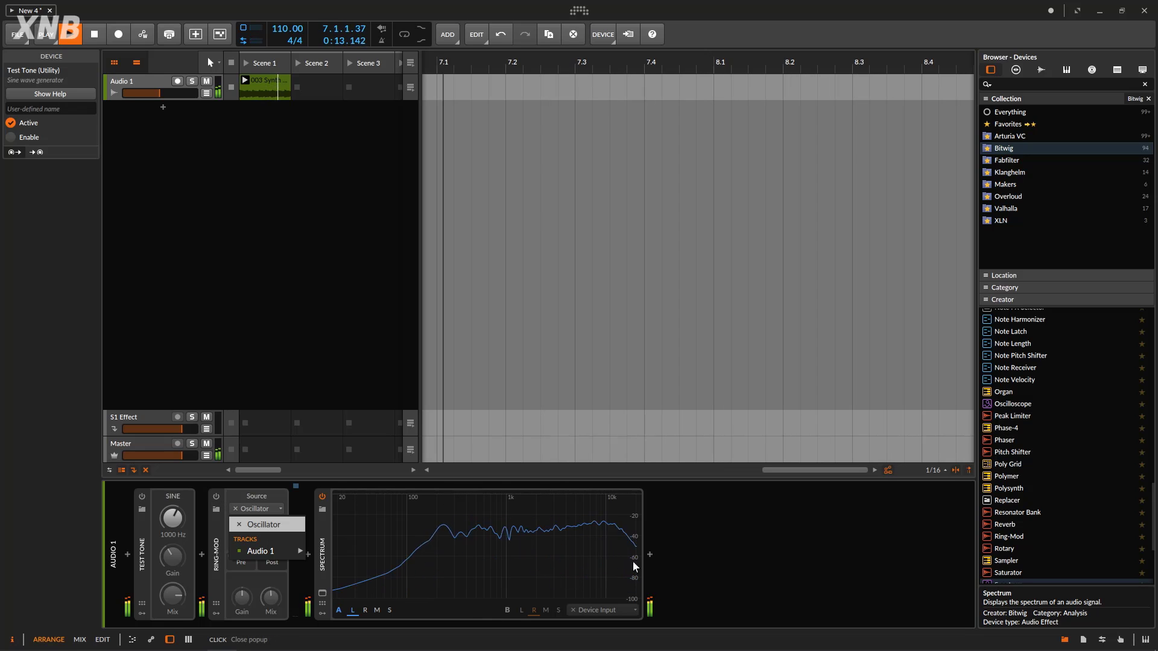
left_click(219, 498)
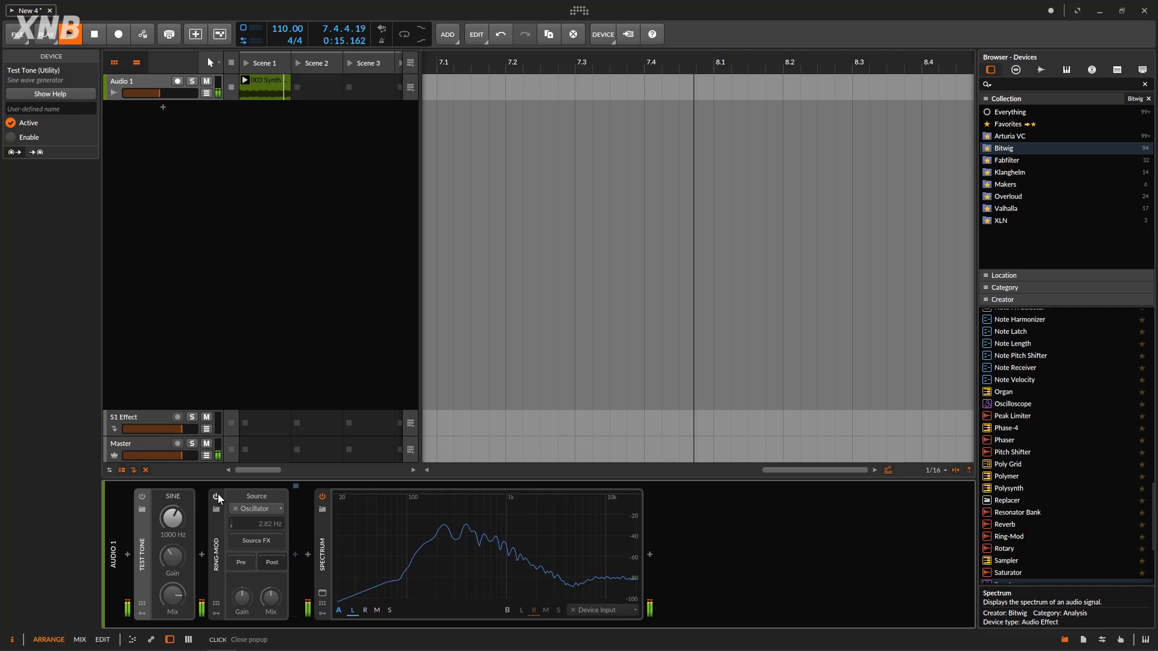
left_click(216, 496)
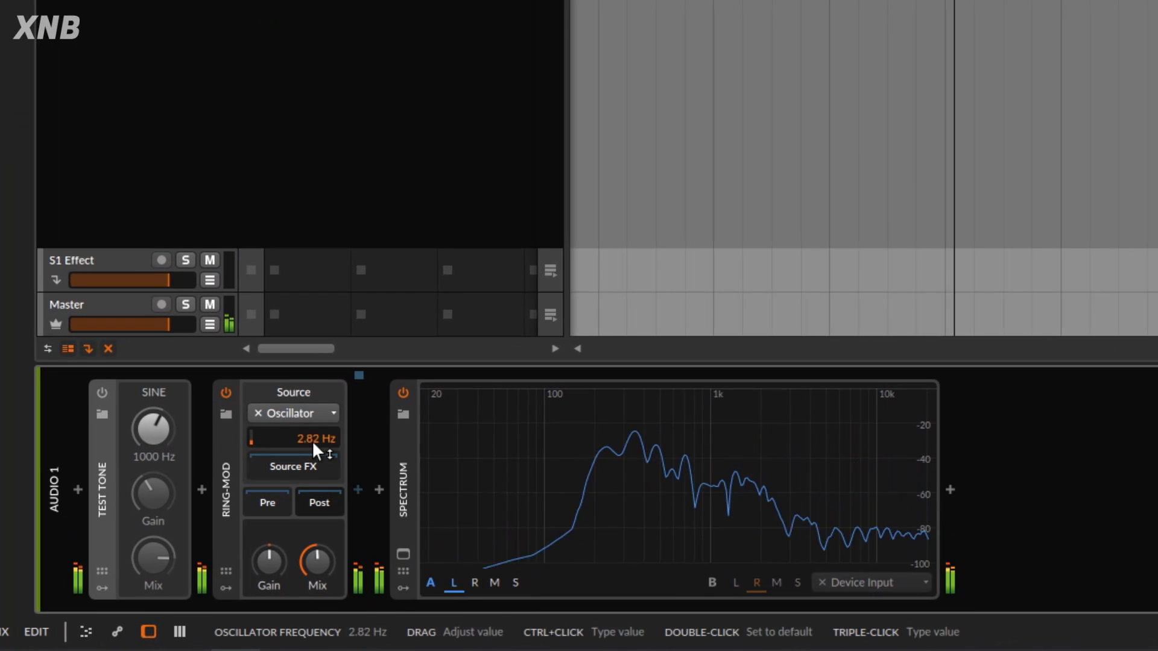
Slow the Ring-Mod oscillator to 0.71 Hz and on to 0.10 Hz, and raise its mix to maximum.
left_click_drag(311, 438, 311, 413)
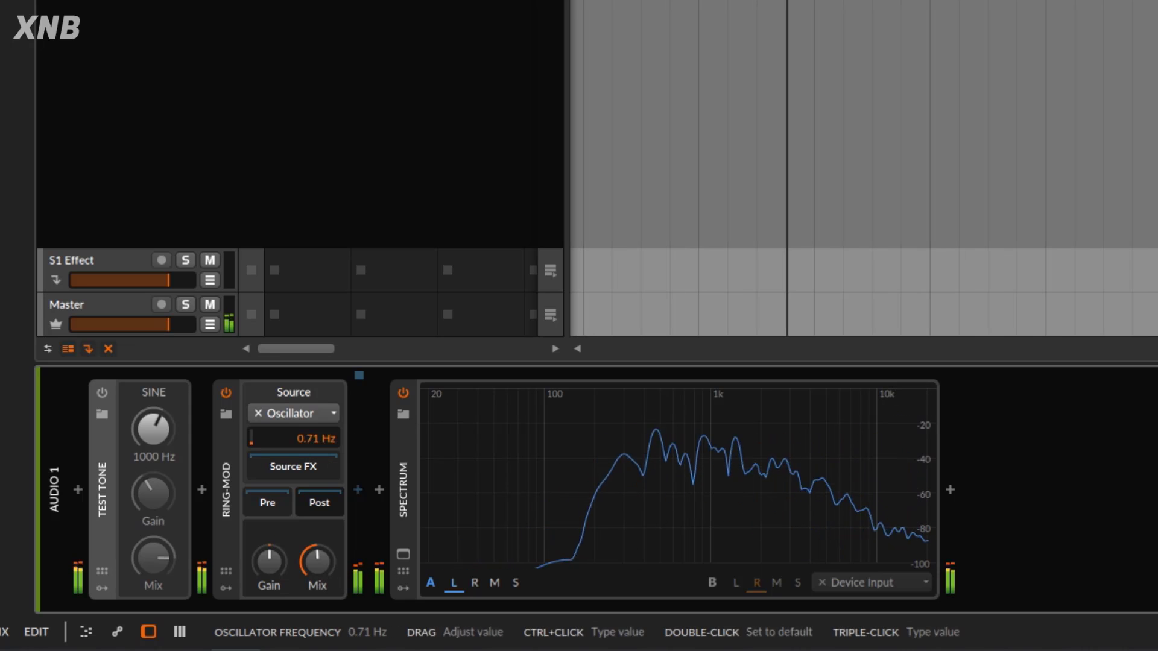
mouse_move(311, 438)
left_mouse_down()
mouse_move(311, 422)
mouse_move(311, 437)
left_mouse_up()
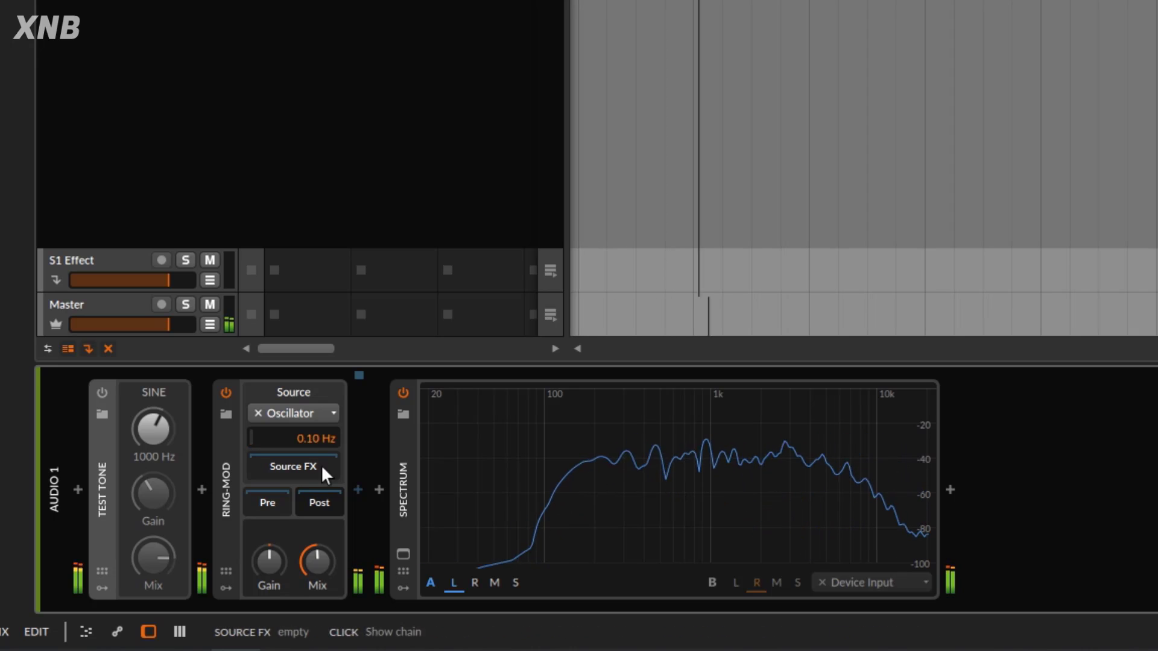
left_click_drag(317, 562, 318, 549)
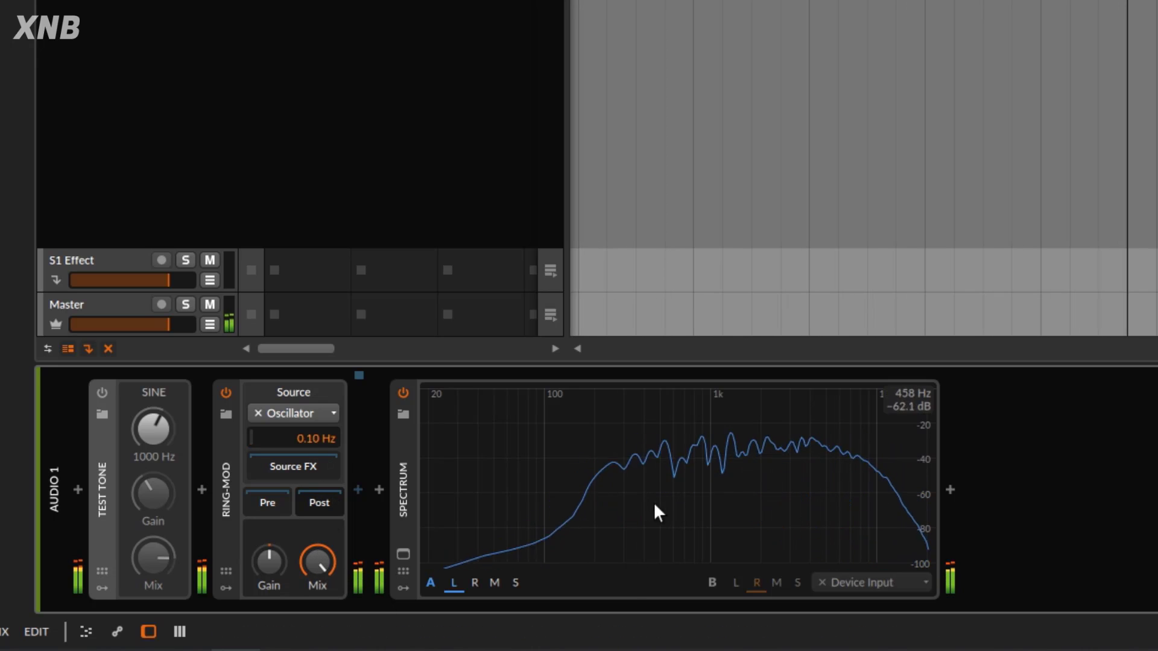
Raise the Ring-Mod oscillator from slow modulation through 1.88 Hz and 1.58 kHz to 1.68 kHz on the synth clip.
mouse_move(334, 446)
left_mouse_down()
mouse_move(334, 432)
mouse_move(327, 441)
left_mouse_up()
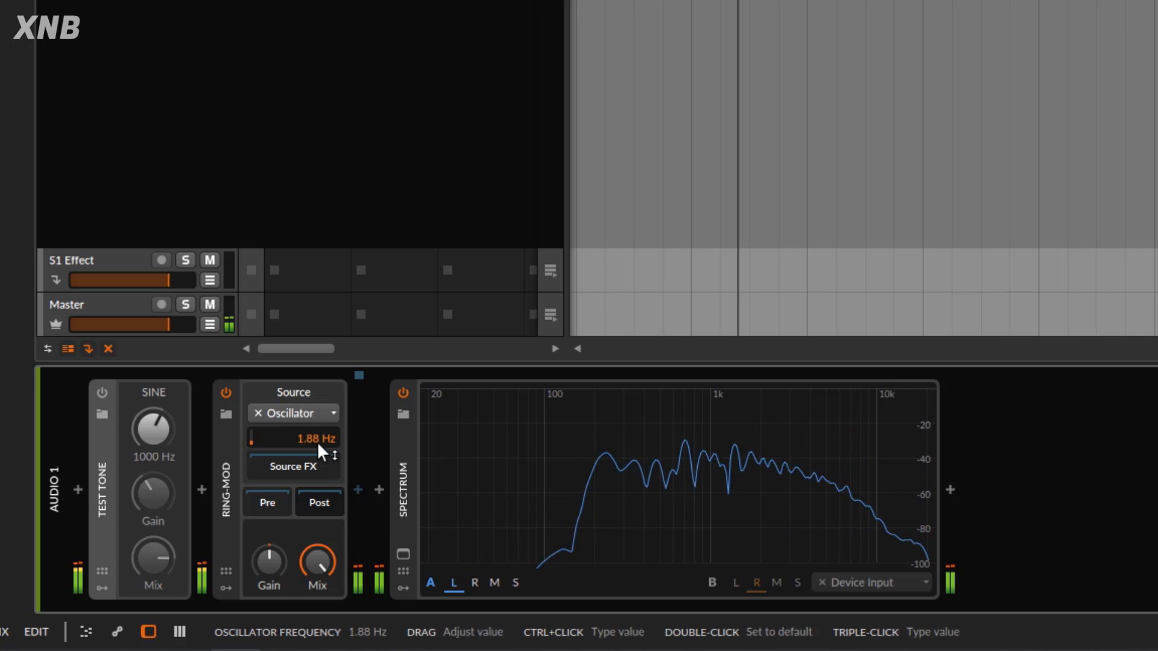
left_click_drag(314, 441, 314, 355)
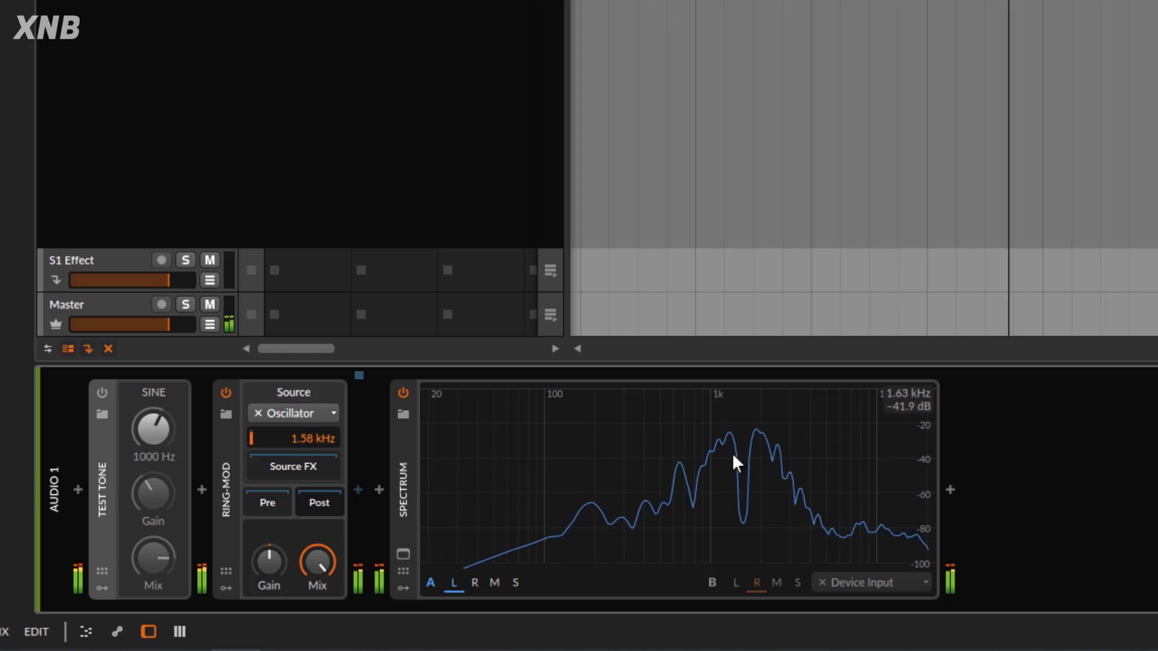
mouse_move(319, 449)
left_mouse_down()
mouse_move(320, 421)
mouse_move(320, 465)
mouse_move(320, 421)
mouse_move(328, 441)
left_mouse_up()
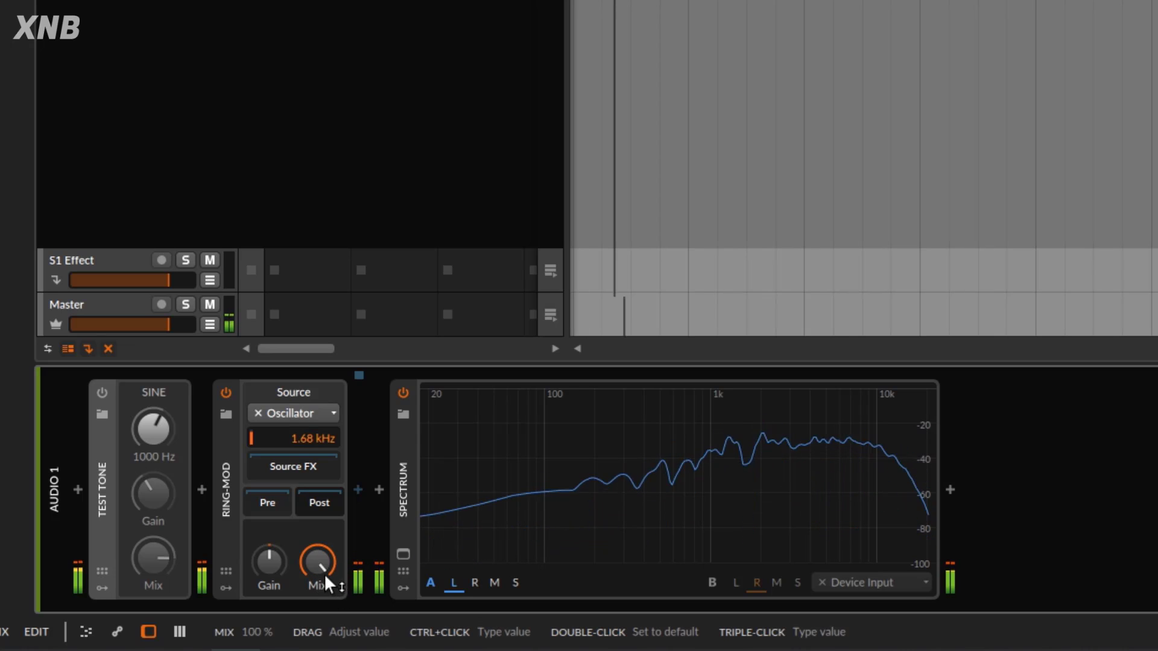
Drop the Ring-Mod mix to 0%, bring it up slightly, and raise the oscillator through 3.76 kHz to 4.47 kHz.
left_click_drag(323, 574, 324, 615)
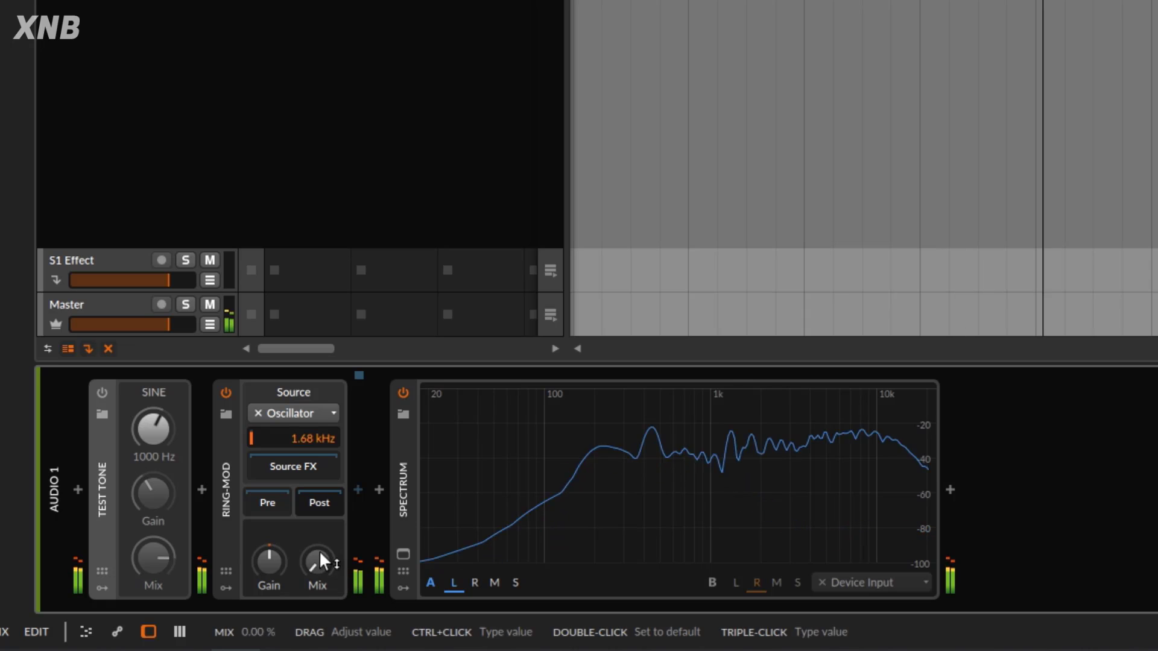
mouse_move(320, 564)
left_mouse_down()
mouse_move(320, 576)
mouse_move(319, 562)
left_mouse_up()
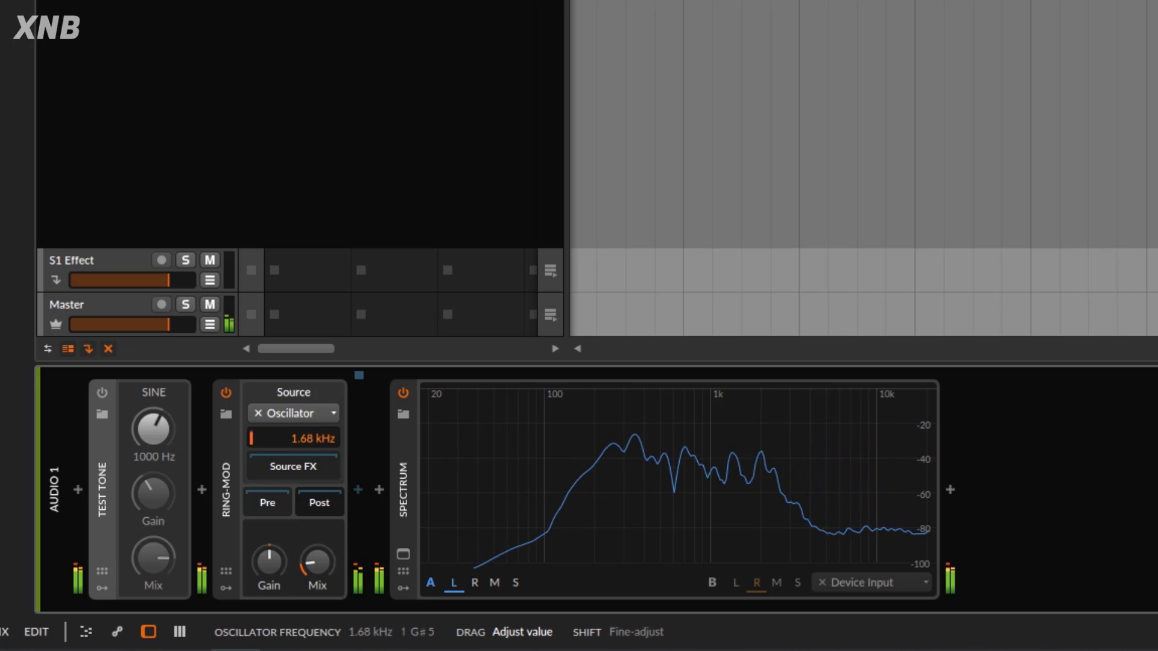
left_click_drag(306, 433, 342, 422)
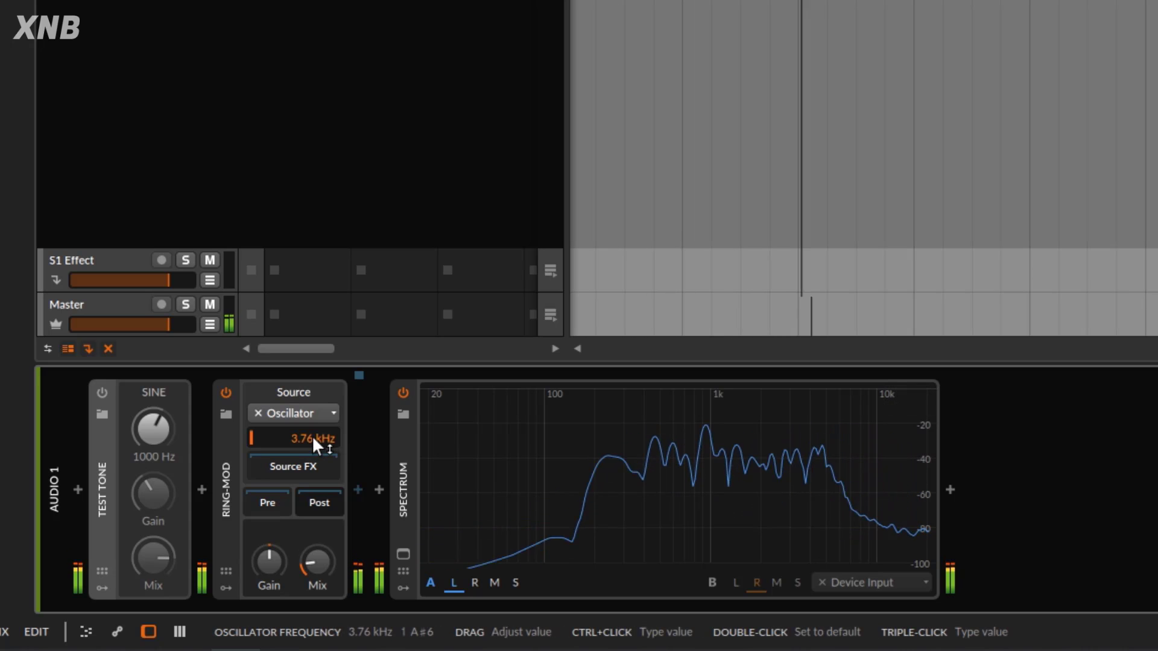
mouse_move(312, 435)
left_mouse_down()
mouse_move(312, 477)
mouse_move(301, 439)
left_mouse_up()
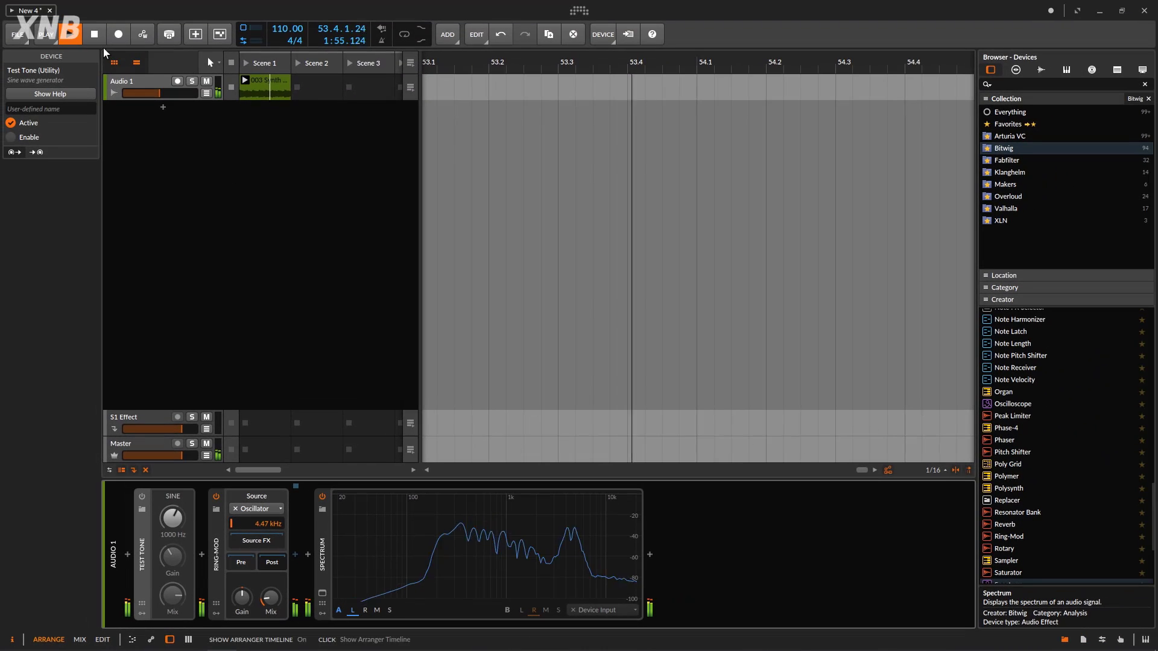
Play the Scene 2 drum loop with the Ring-Mod mix at maximum and its oscillator lowered to 668 Hz.
key("space")
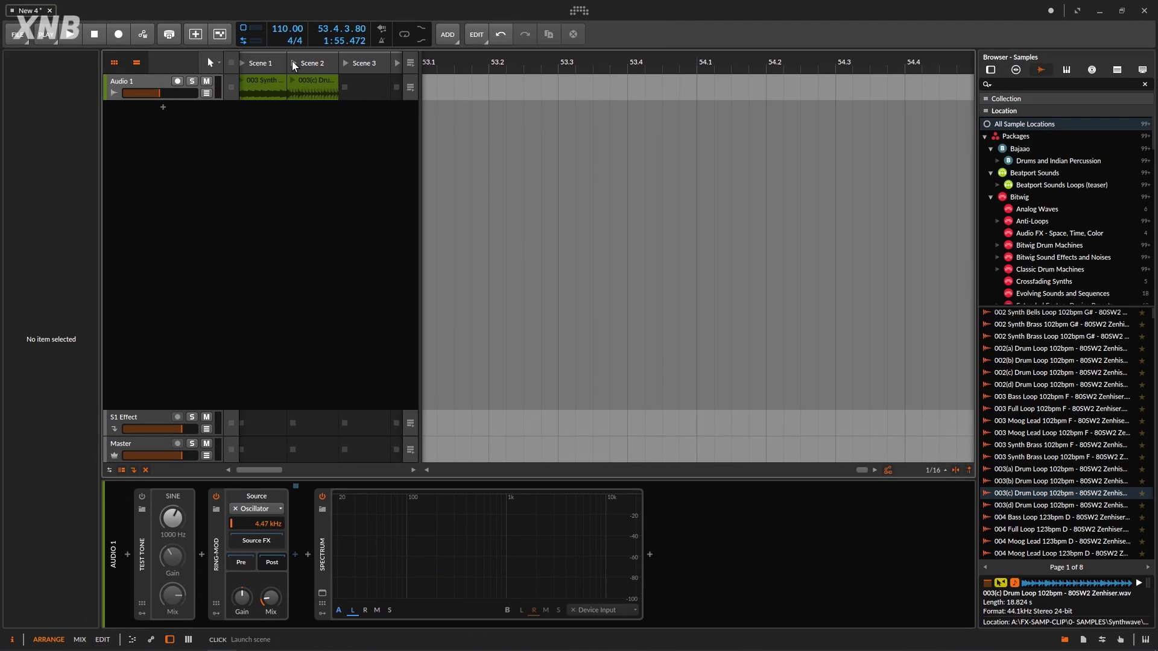
left_click(294, 63)
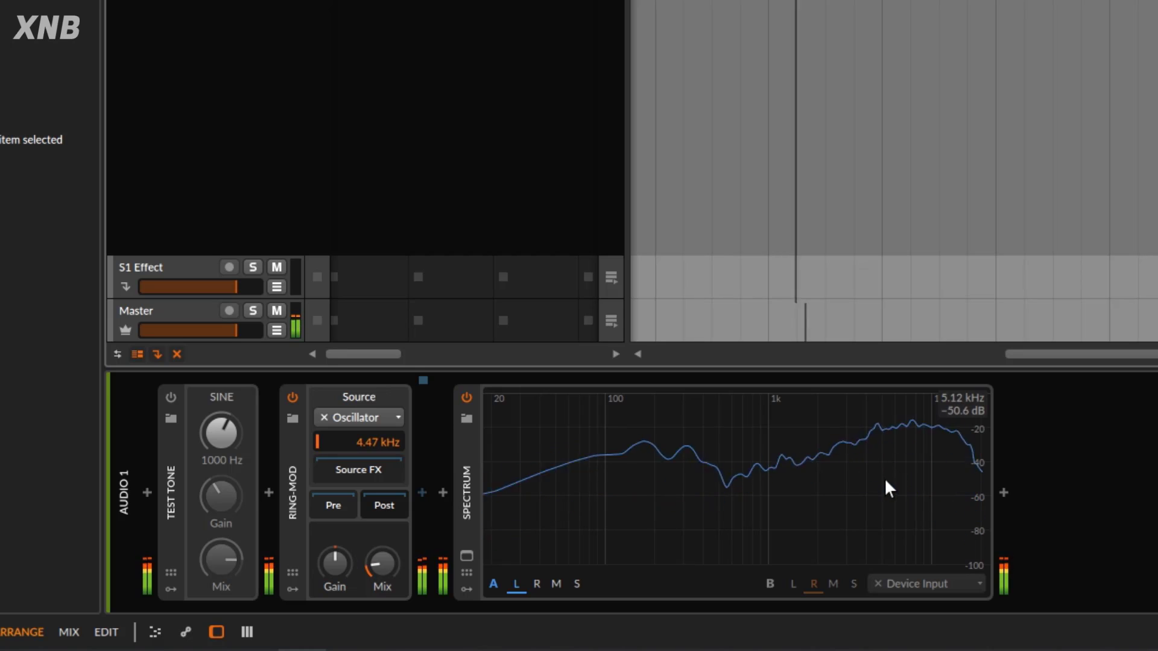
left_click_drag(382, 562, 382, 530)
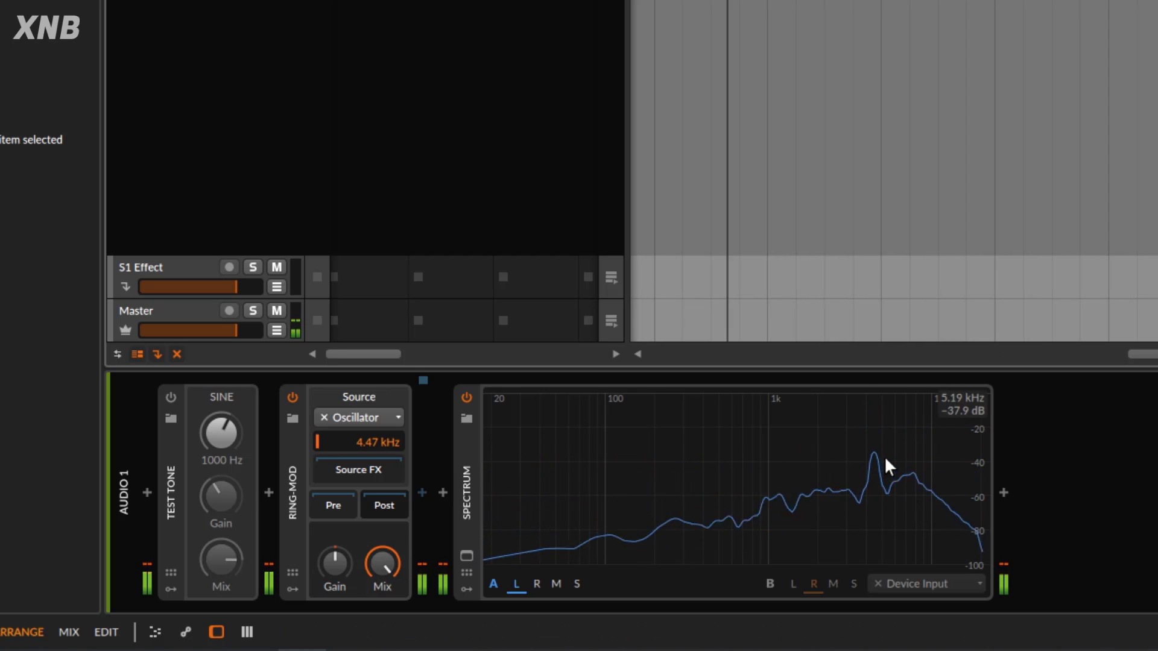
mouse_move(374, 442)
left_mouse_down()
mouse_move(374, 495)
mouse_move(375, 443)
left_mouse_up()
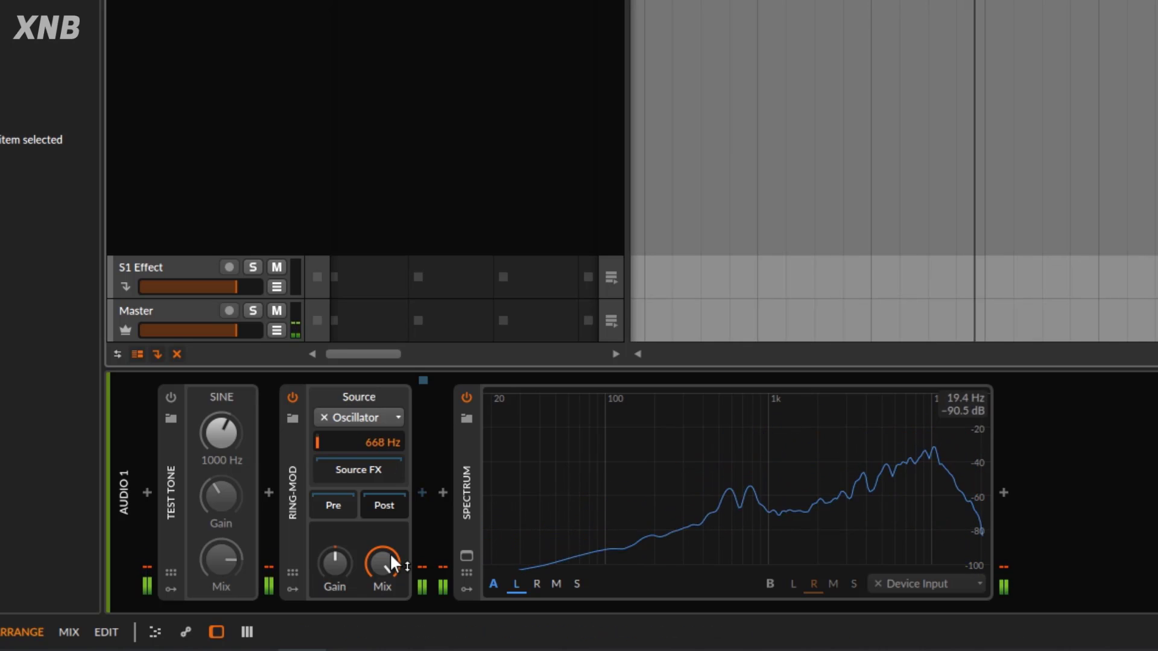
Reduce the Ring-Mod mix to 17.5% and compare the drum loop with the device bypassed and enabled.
left_click_drag(391, 563, 382, 577)
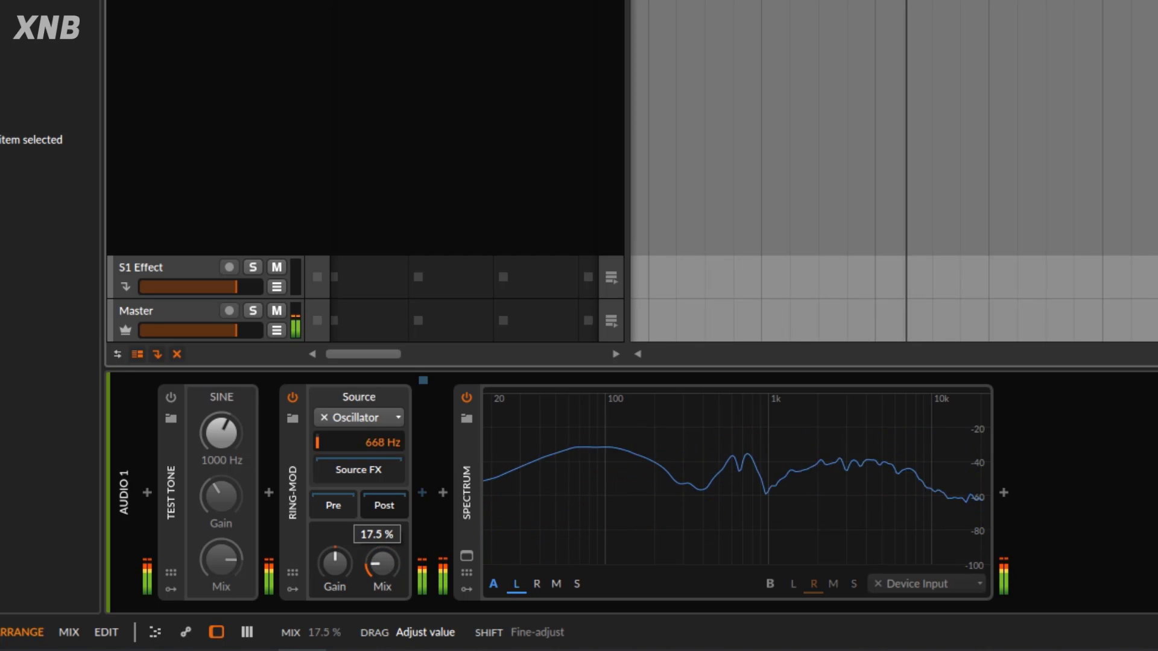
left_click(292, 398)
left_click(292, 398)
Raise the Ring-Mod mix slightly and sweep its oscillator through 708 Hz to 2.24 kHz on the drum loop.
left_click_drag(390, 577, 382, 508)
left_click_drag(386, 442, 386, 476)
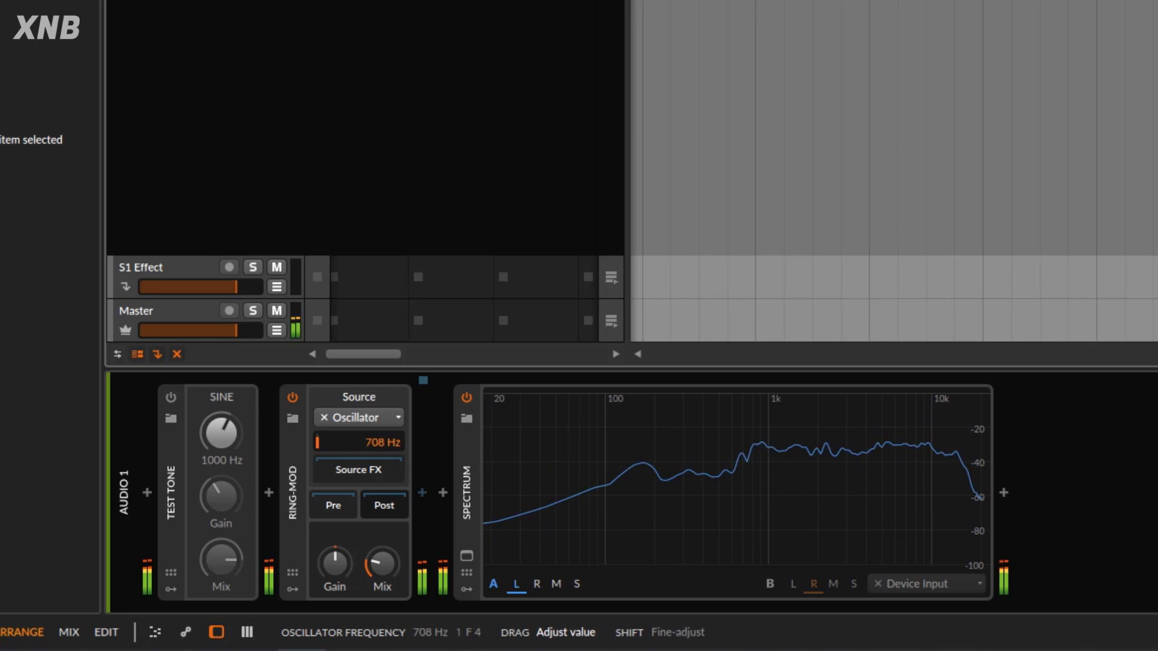
left_click_drag(386, 442, 386, 389)
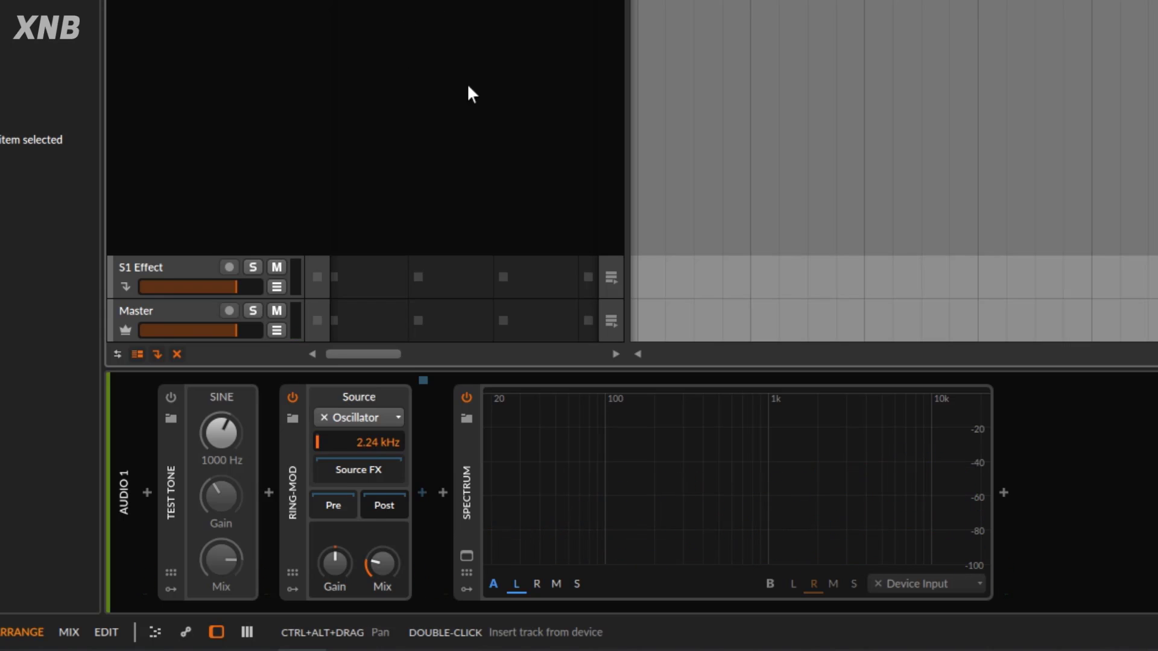
Play the Scene 1 synth clip and move the Ring-Mod oscillator to 1.12 kHz and on to 3.16 kHz.
left_click(261, 545)
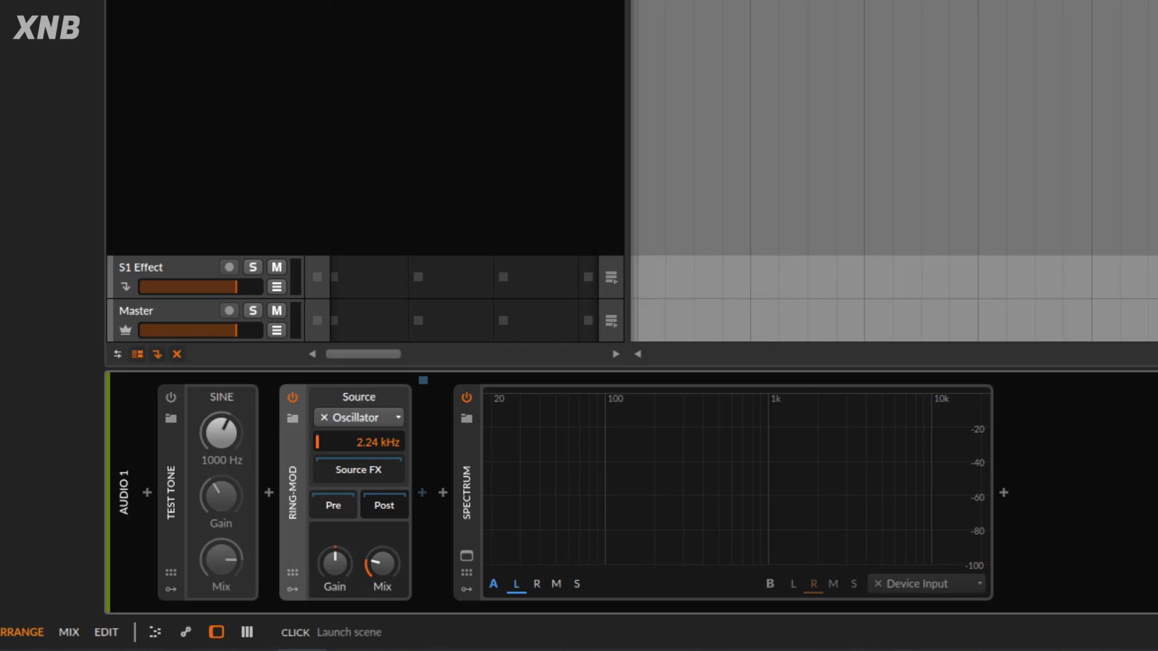
key("space")
left_click_drag(378, 432, 379, 452)
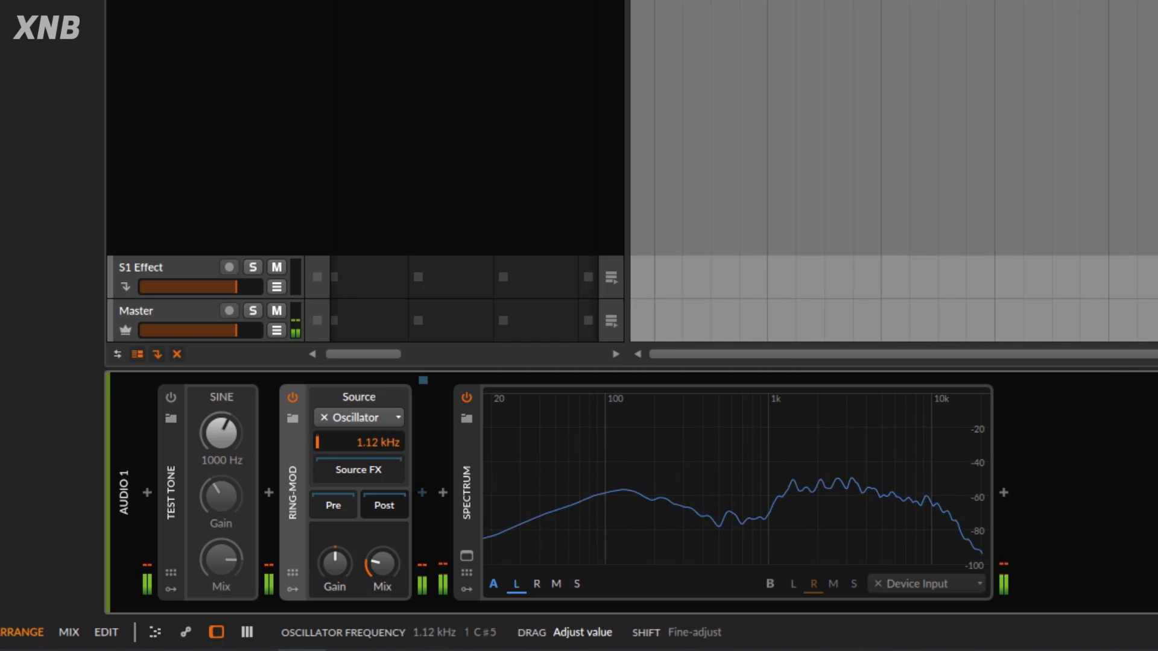
left_click_drag(378, 442, 378, 419)
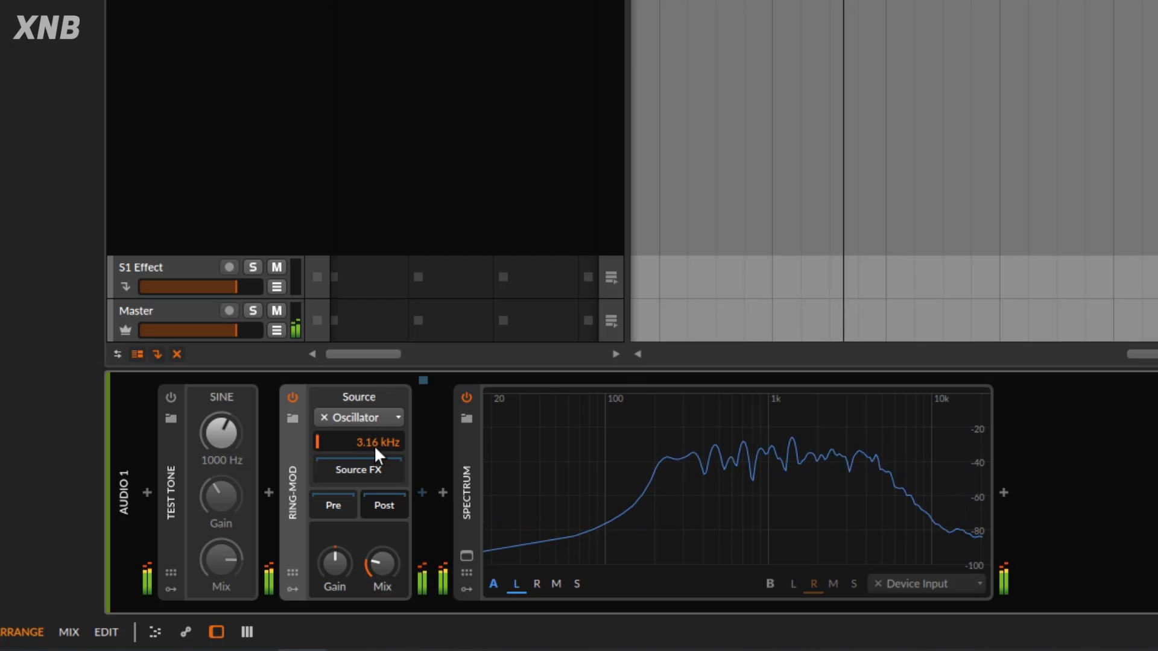
Set the Ring-Mod oscillator to 133 Hz and on to 266 Hz, and compare the synth clip with Ring-Mod bypassed and enabled.
left_click_drag(375, 442, 379, 410)
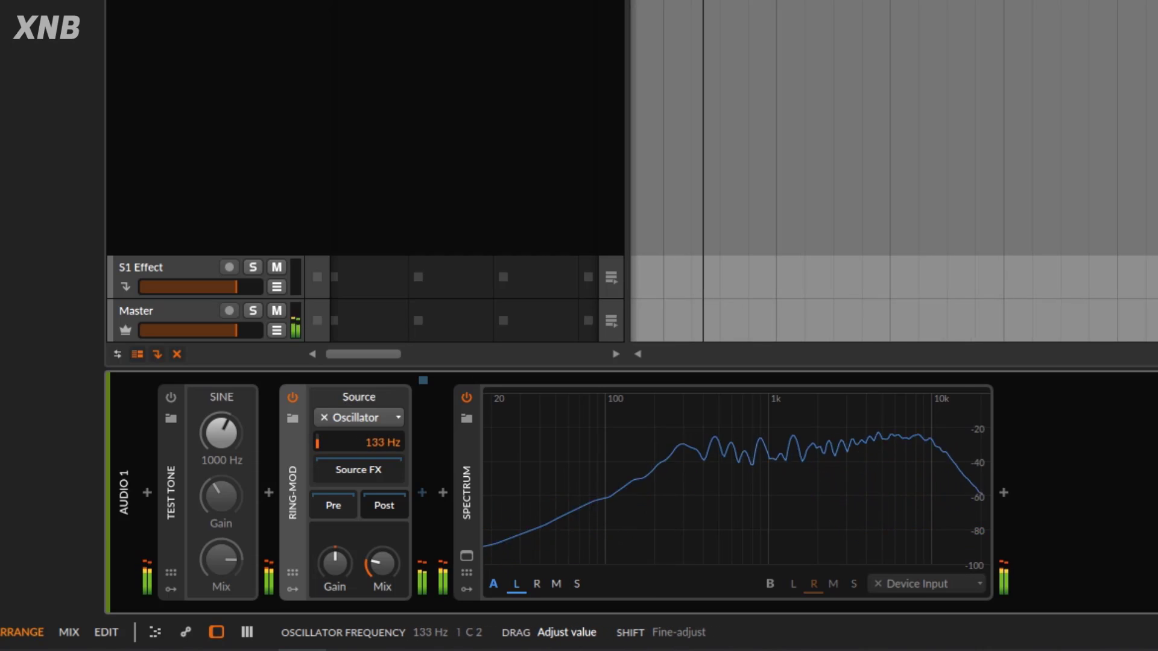
left_click_drag(362, 442, 362, 422)
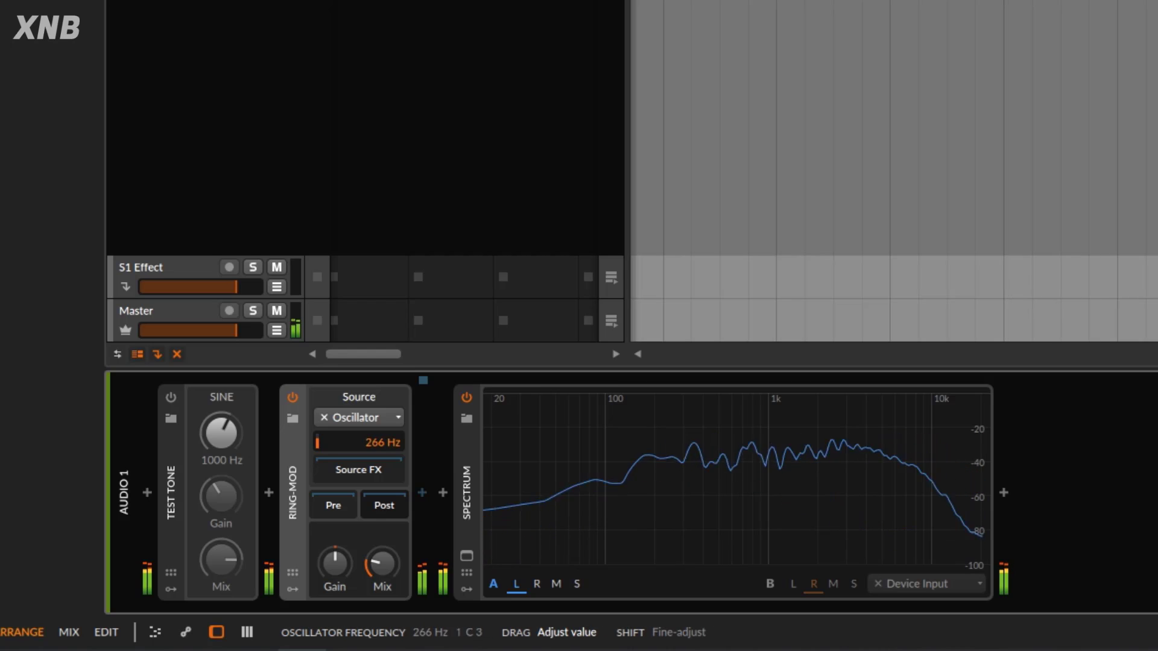
left_click(290, 396)
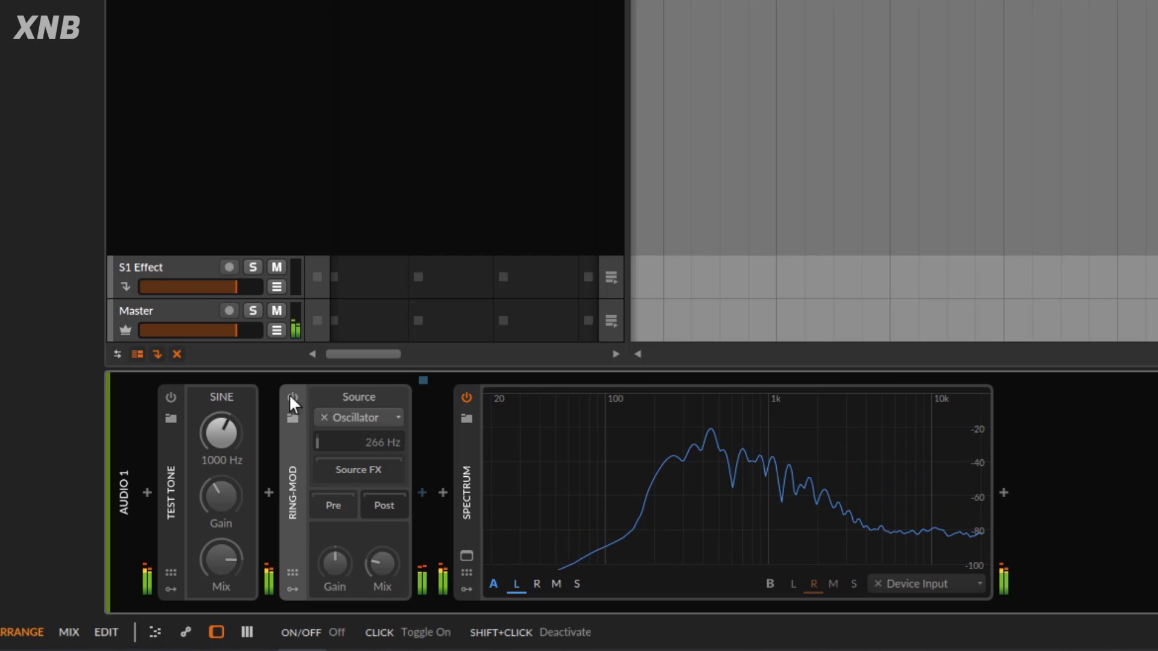
left_click(290, 396)
Raise the Ring-Mod mix slightly, set the oscillator to 1.26 kHz, and compare against the bypassed synth sound.
left_click_drag(375, 573, 375, 569)
left_click_drag(351, 449, 365, 414)
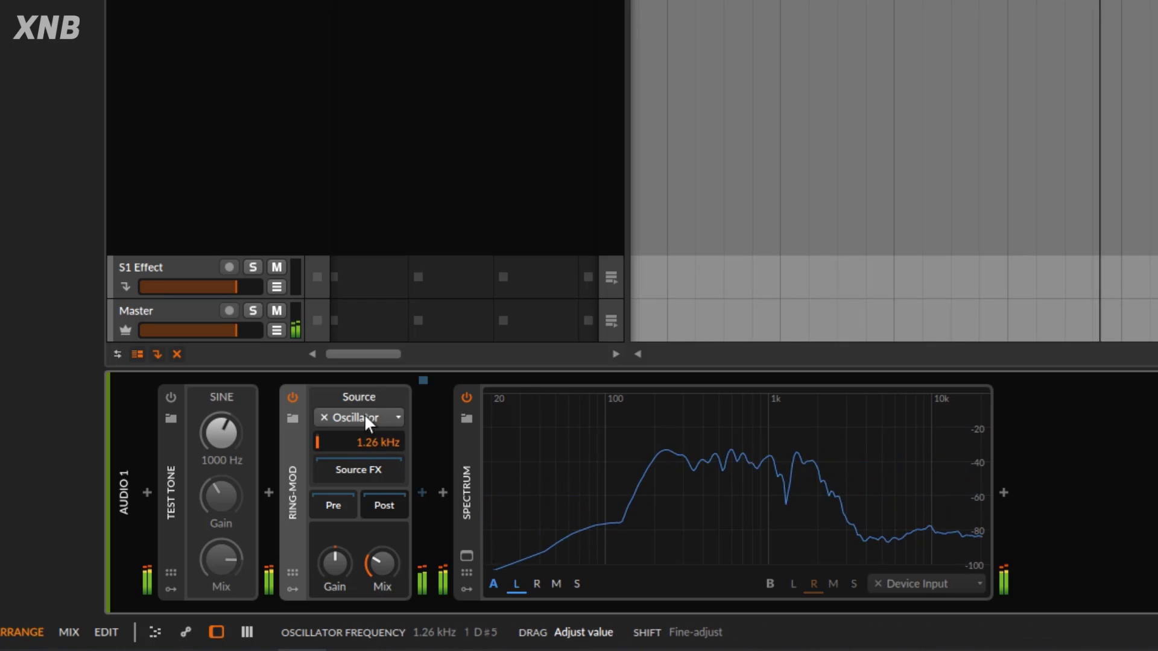
left_click(292, 398)
left_click(292, 398)
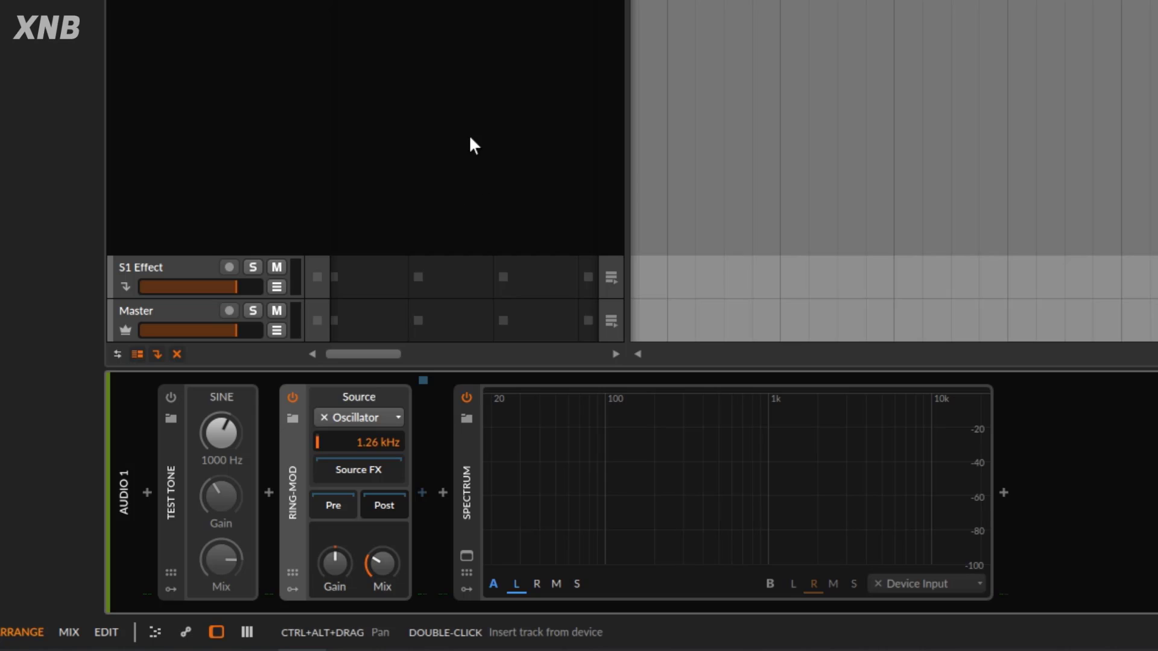
Check which tracks can replace the oscillator as the Ring-Mod source, and keep Oscillator.
left_click(367, 418)
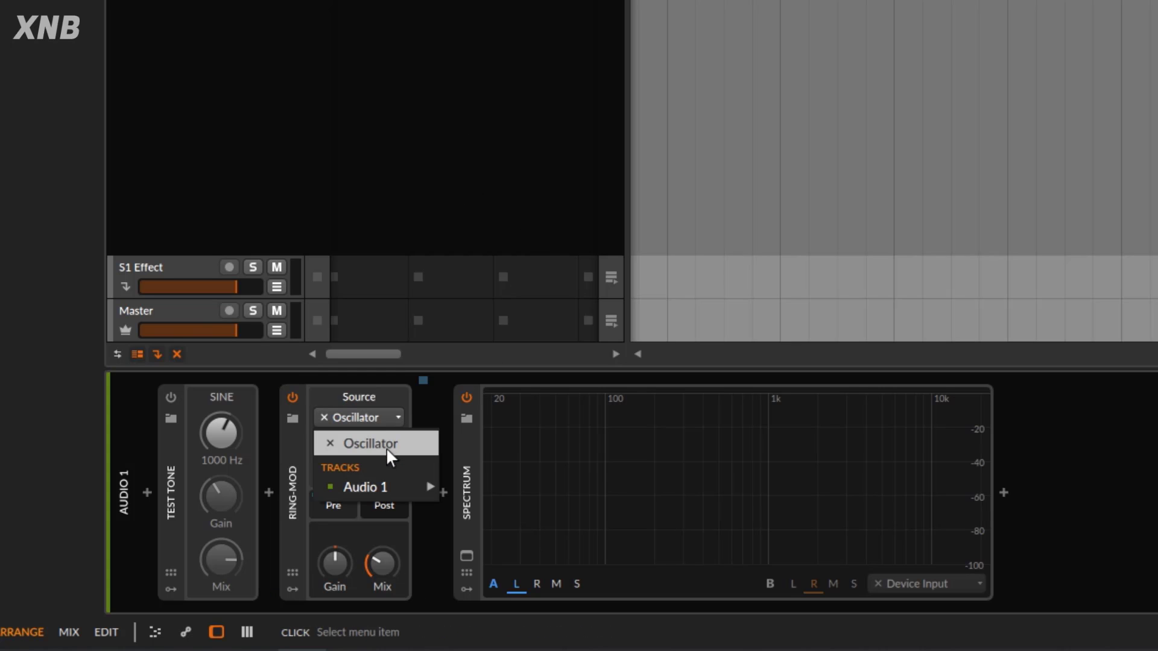
mouse_move(403, 490)
mouse_move(357, 489)
left_click(386, 188)
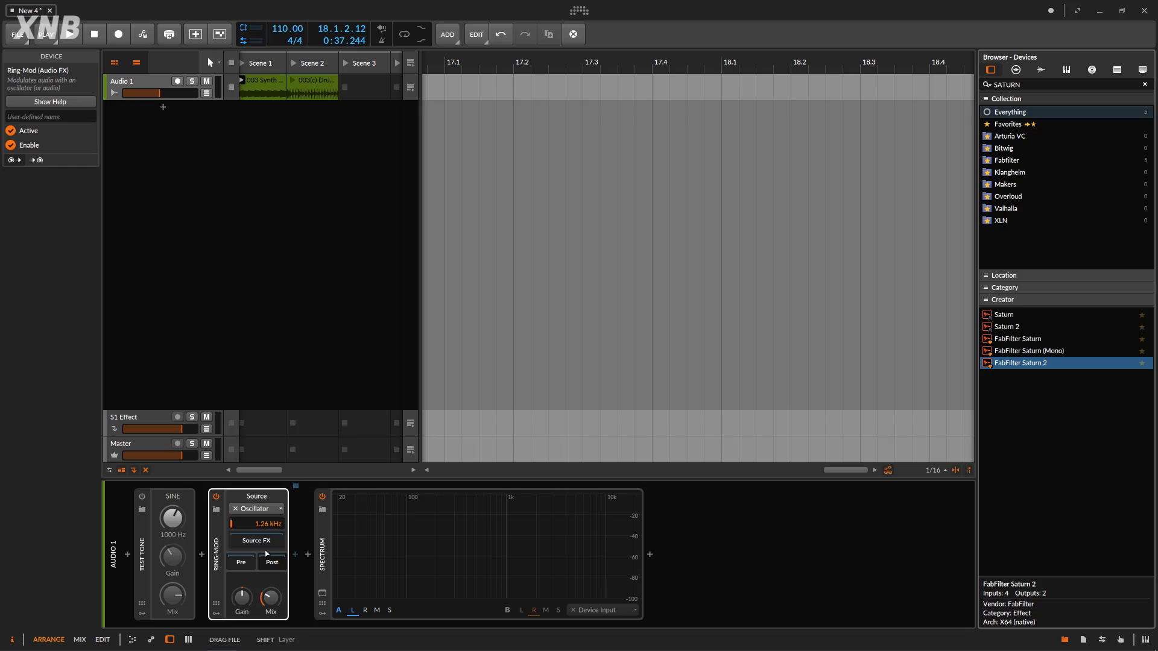
Insert FabFilter Saturn 2 into the Ring-Mod's Source FX chain and set its Band 1 Drive to 0%.
key("Return")
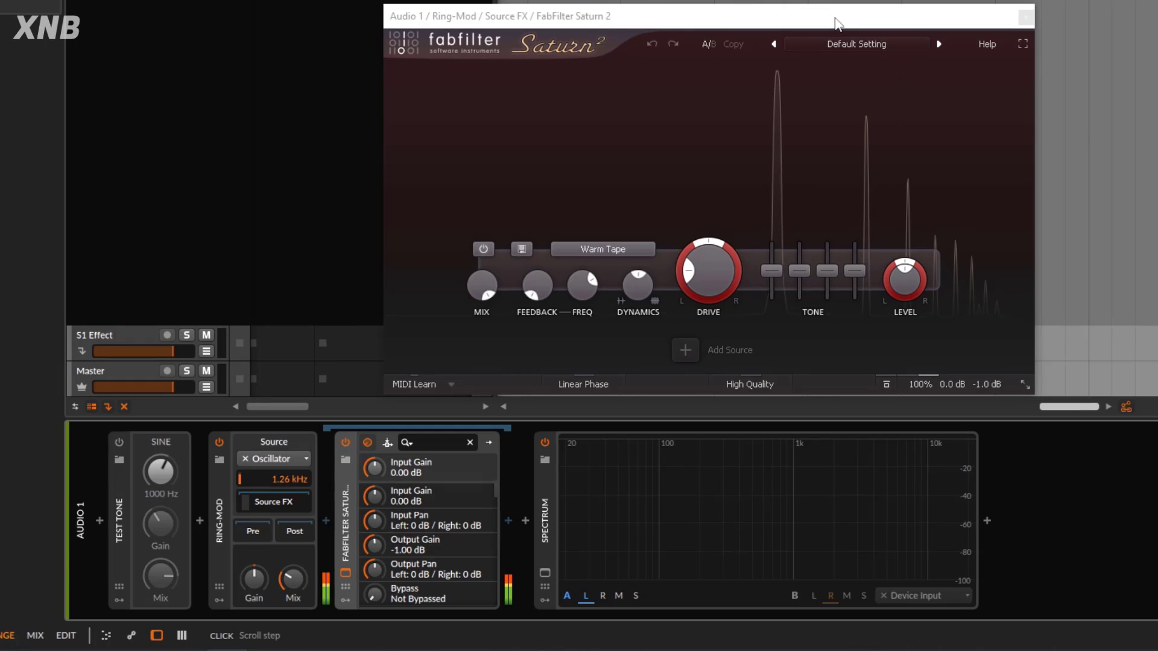
left_click_drag(835, 24, 922, 0)
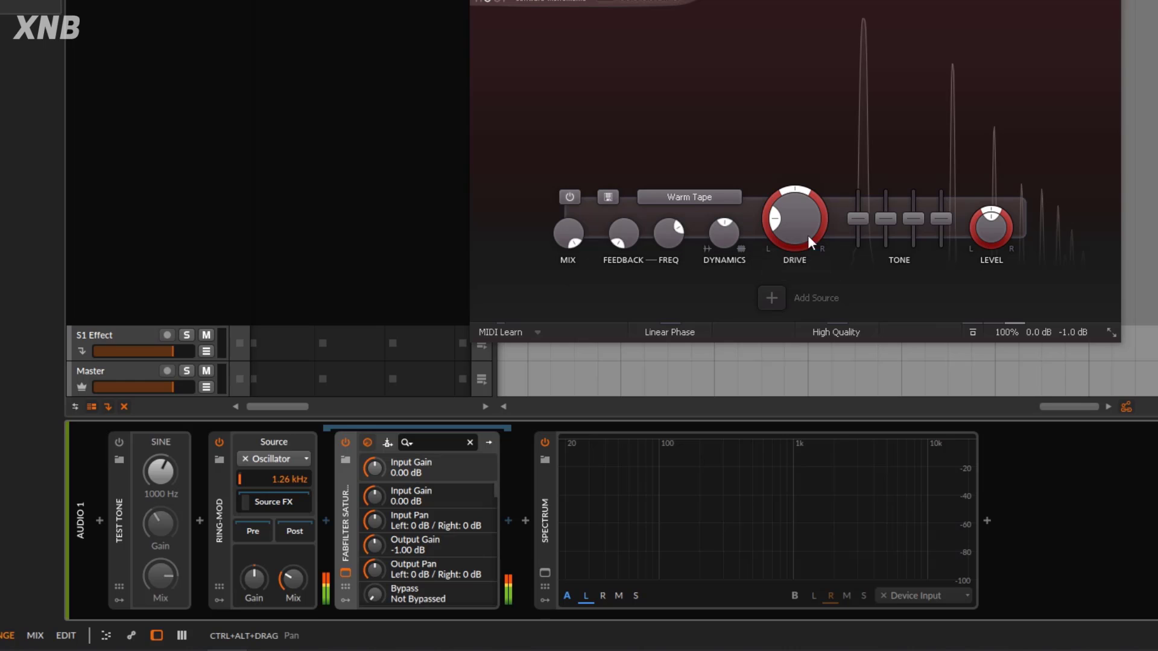
left_click_drag(799, 243, 820, 270)
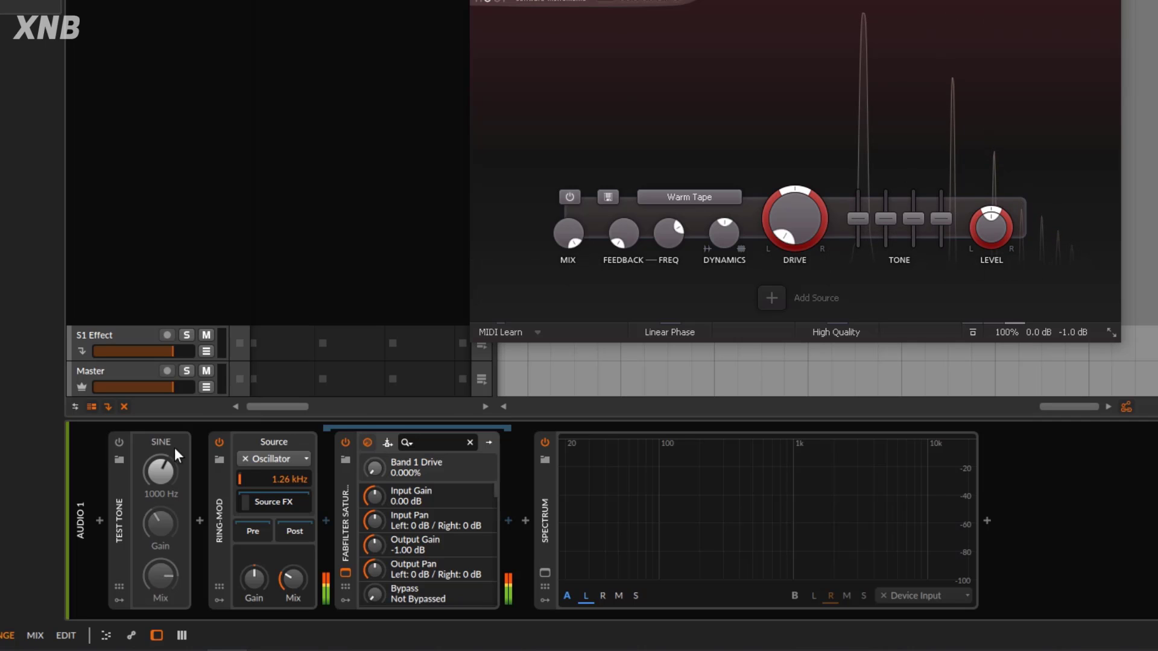
Enable the Test Tone with the Ring-Mod oscillator at 1.50 kHz, and raise Saturn 2's Band 1 Drive through 54.92% to 66.57%.
mouse_move(284, 479)
left_mouse_down()
mouse_move(284, 497)
mouse_move(284, 470)
mouse_move(295, 491)
left_mouse_up()
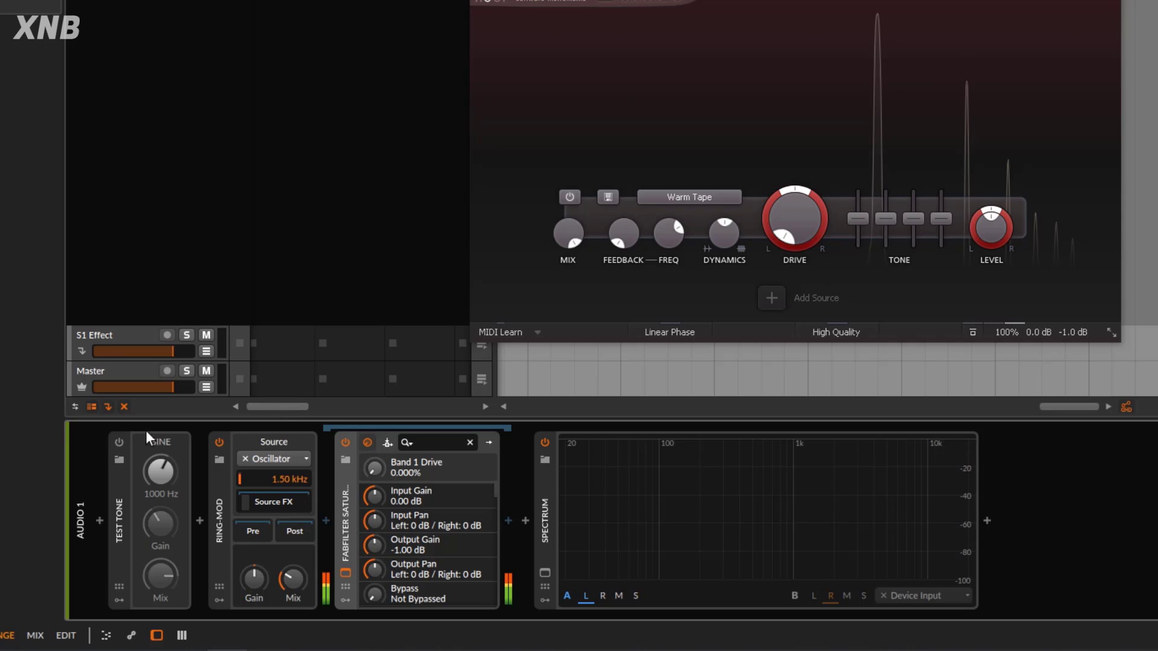
left_click(117, 442)
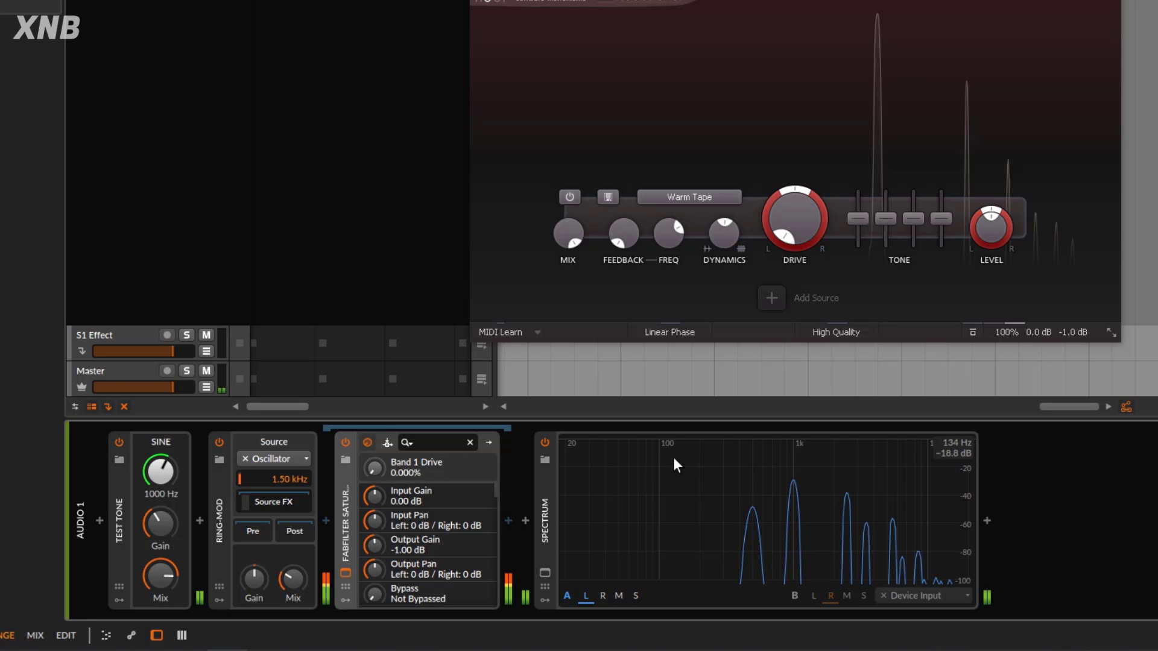
left_click_drag(809, 210, 802, 138)
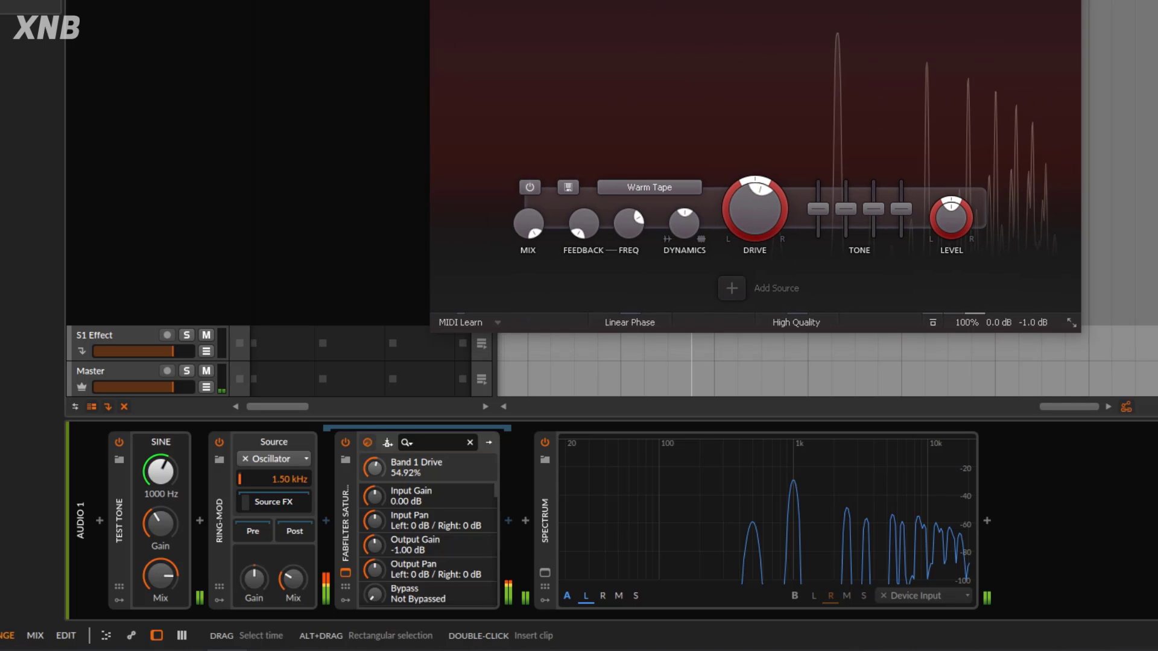
left_click_drag(754, 218, 786, 70)
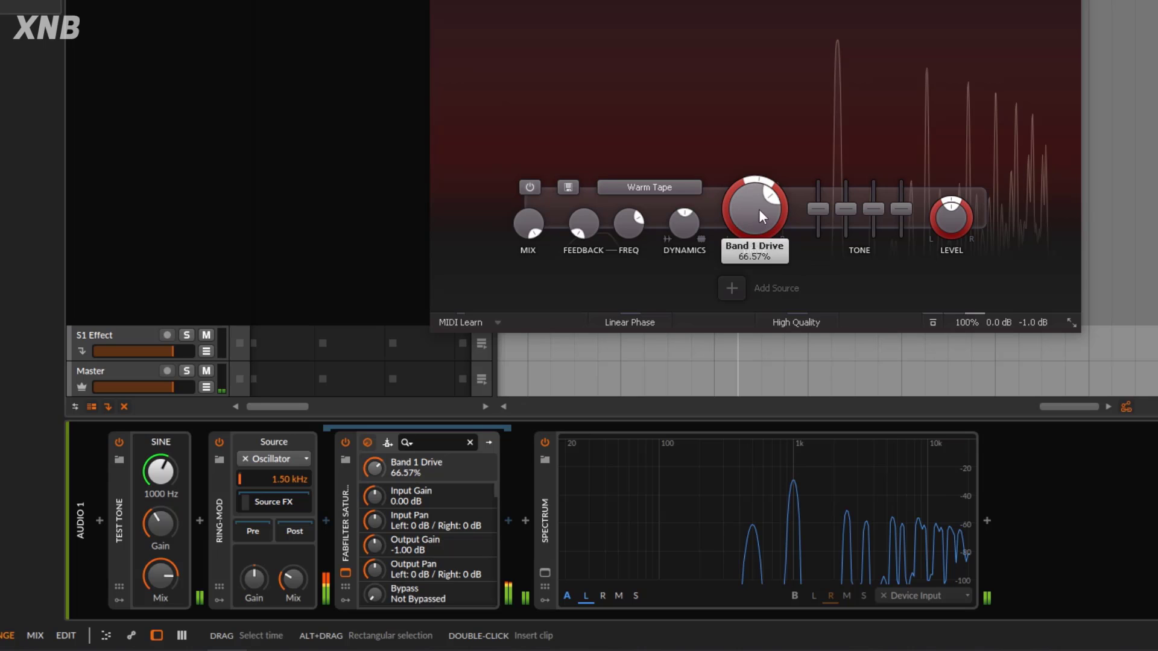
Return Saturn 2's Band 1 Drive to 0% and lower the Ring-Mod mix slightly.
left_click_drag(759, 208, 773, 319)
mouse_move(292, 580)
left_mouse_down()
mouse_move(293, 615)
mouse_move(292, 600)
left_mouse_up()
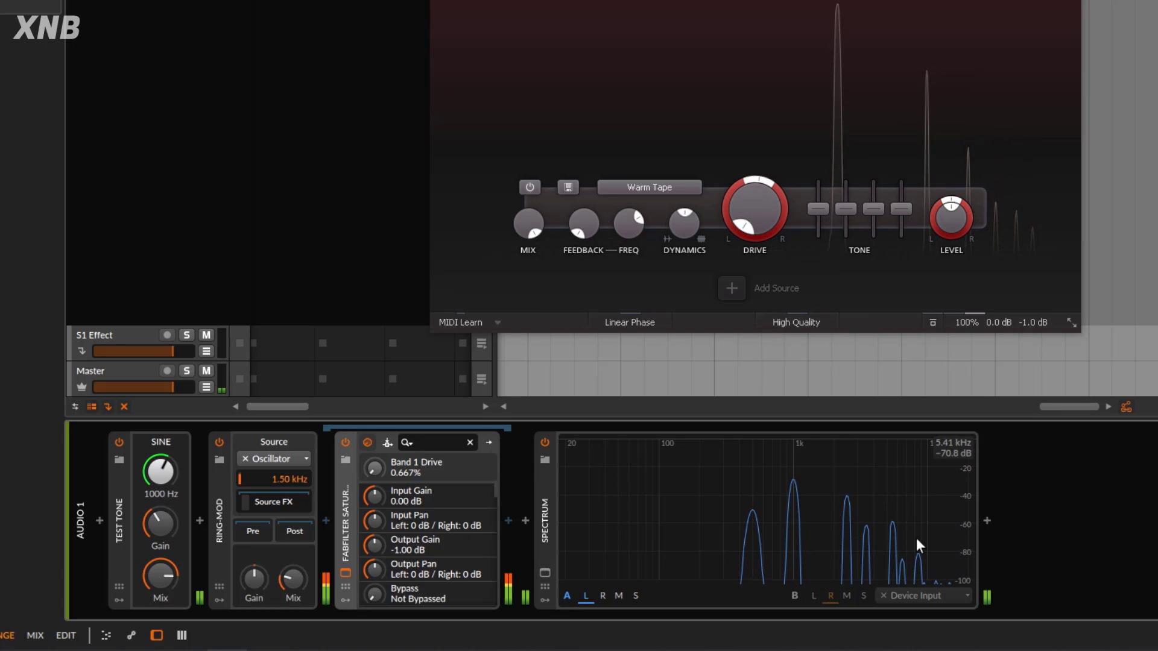
left_click_drag(779, 208, 714, 320)
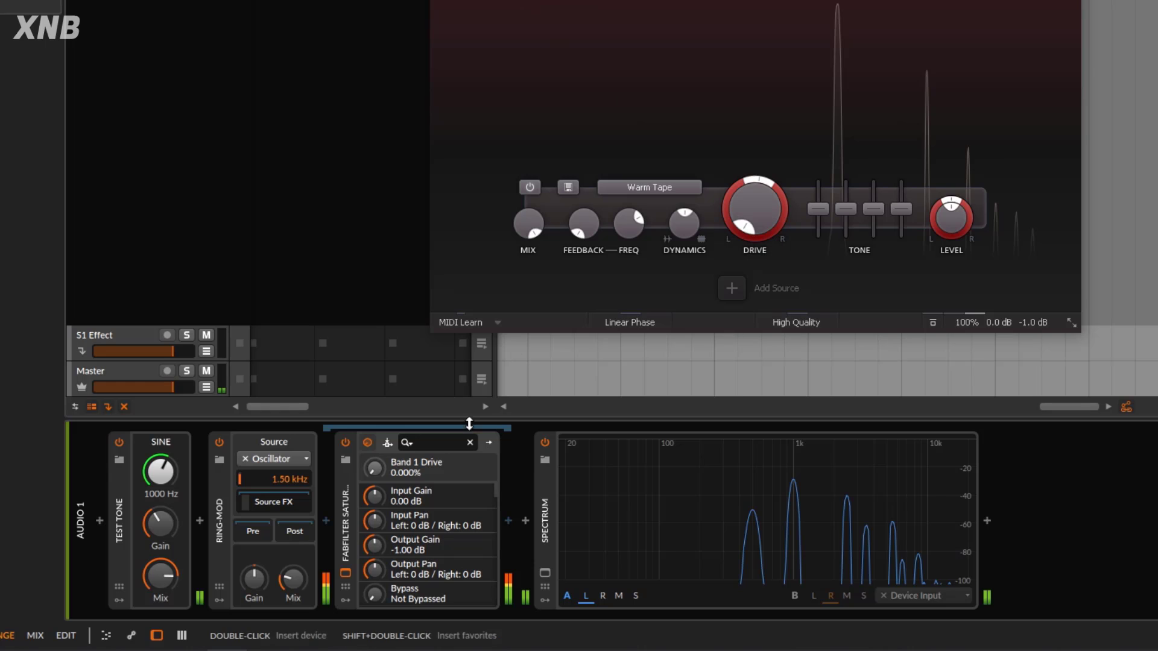
Compare the test tone's spectrum with Saturn 2 bypassed and enabled in the Source FX chain.
left_click(345, 443)
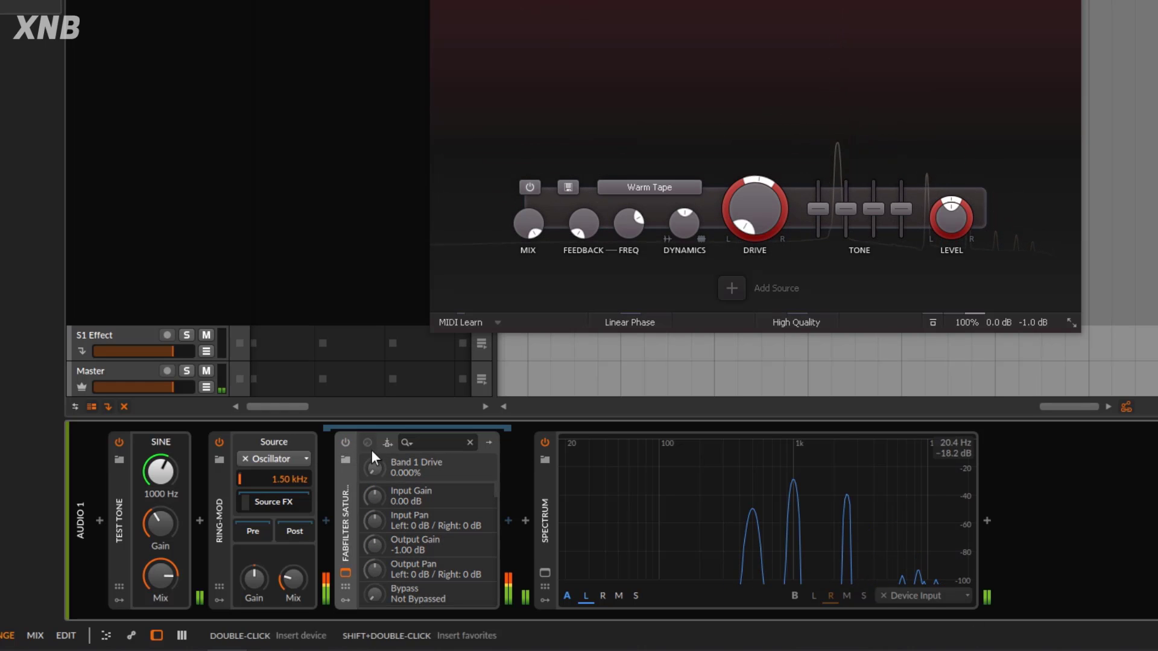
left_click(344, 443)
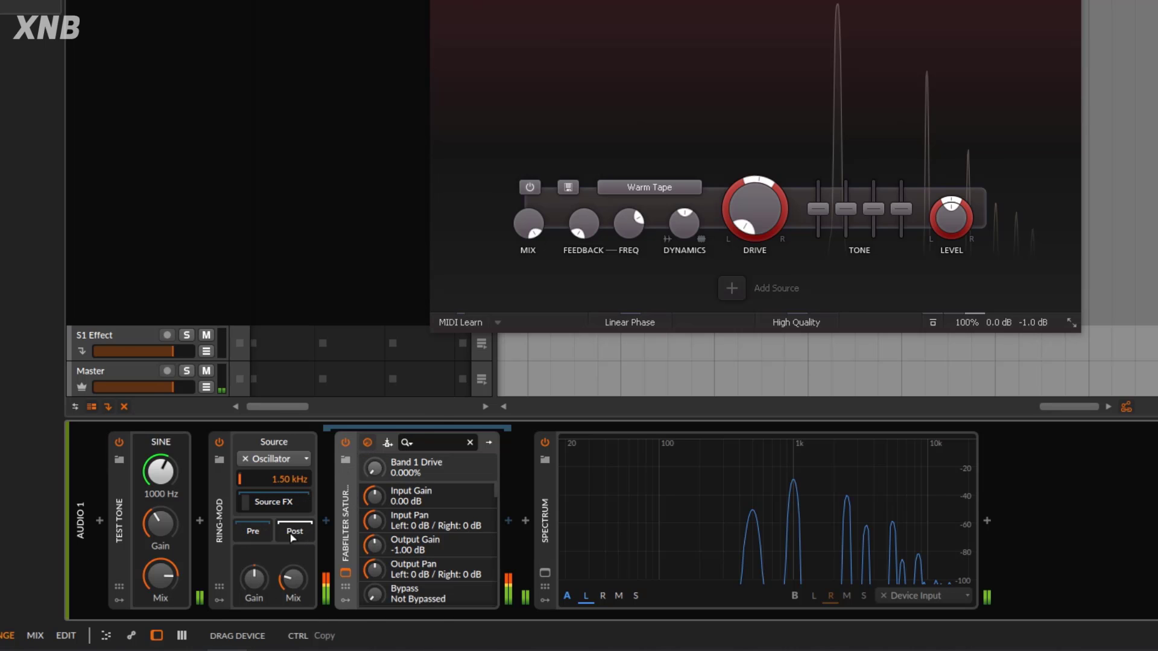
Move Saturn 2 from the Source FX chain into the Ring-Mod's Pre chain, and check it with the Test Tone off and on.
key("Delete")
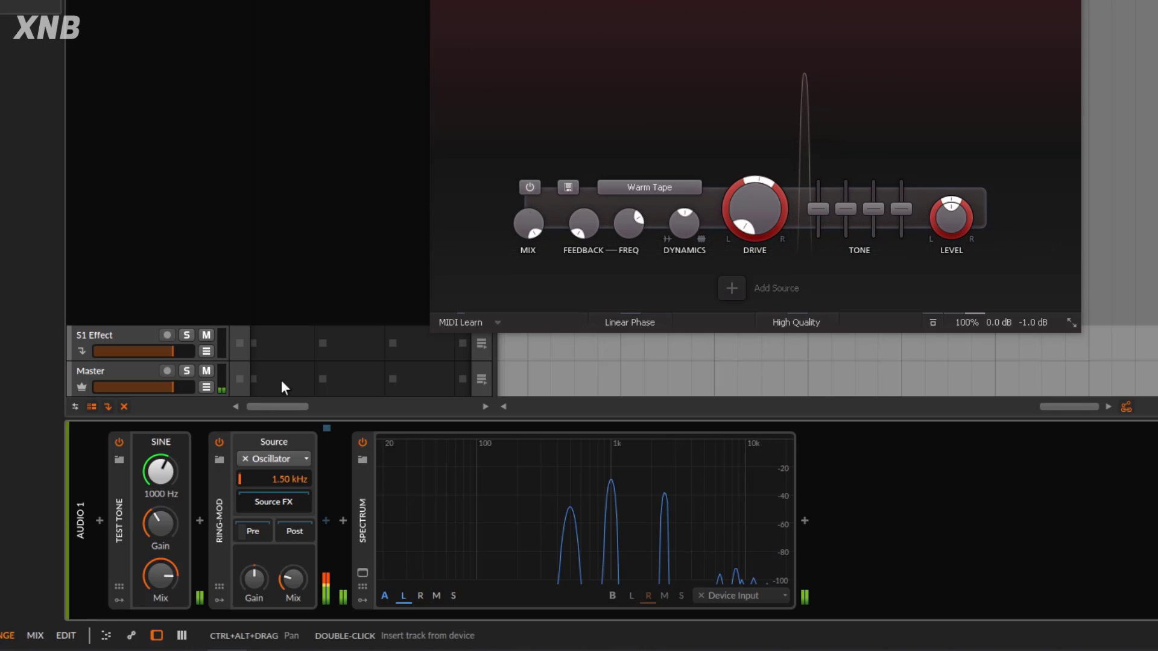
left_click(118, 443)
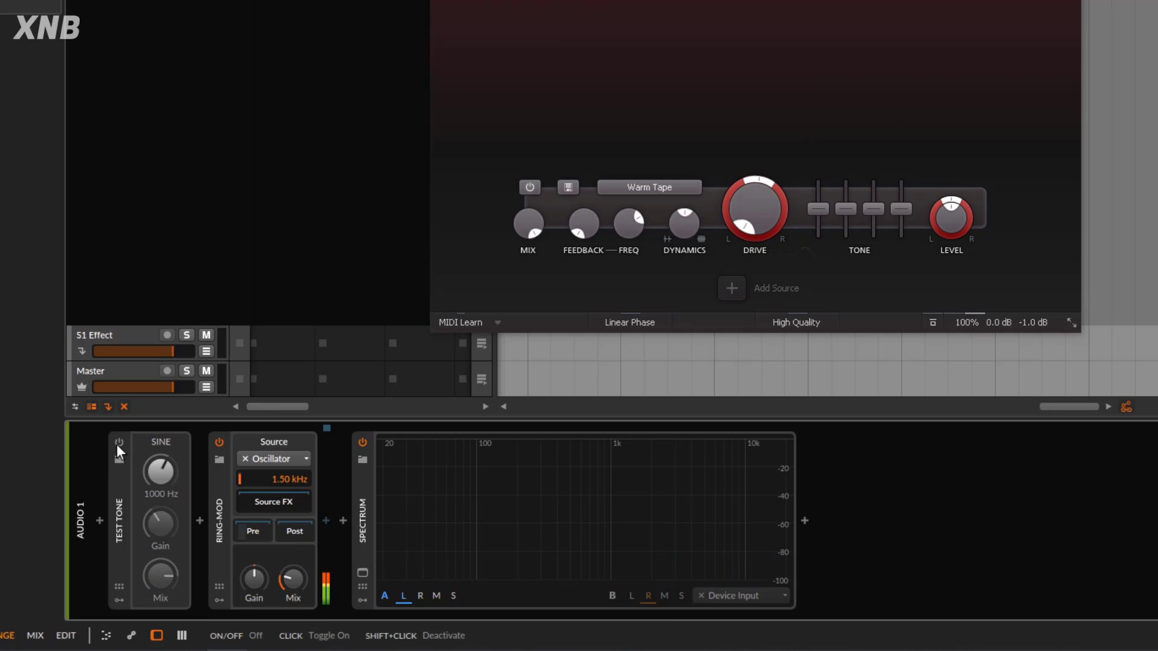
left_click(119, 443)
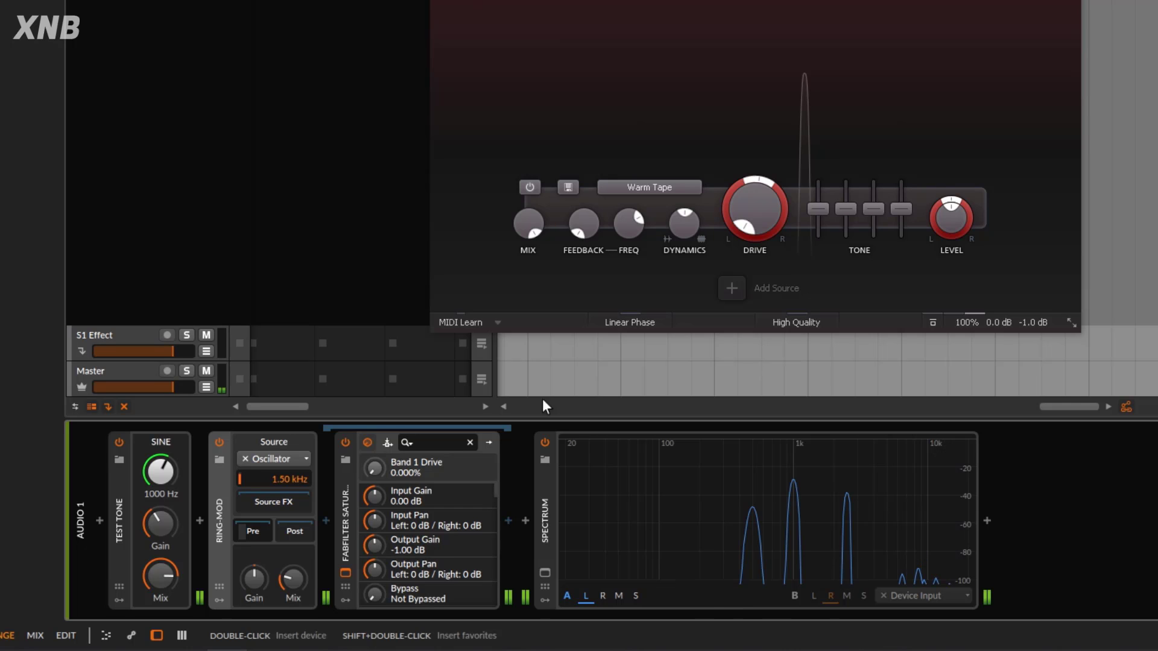
Raise Saturn 2's Band 1 Drive to 100% in the Ring-Mod's Pre chain.
left_click_drag(767, 219, 795, 3)
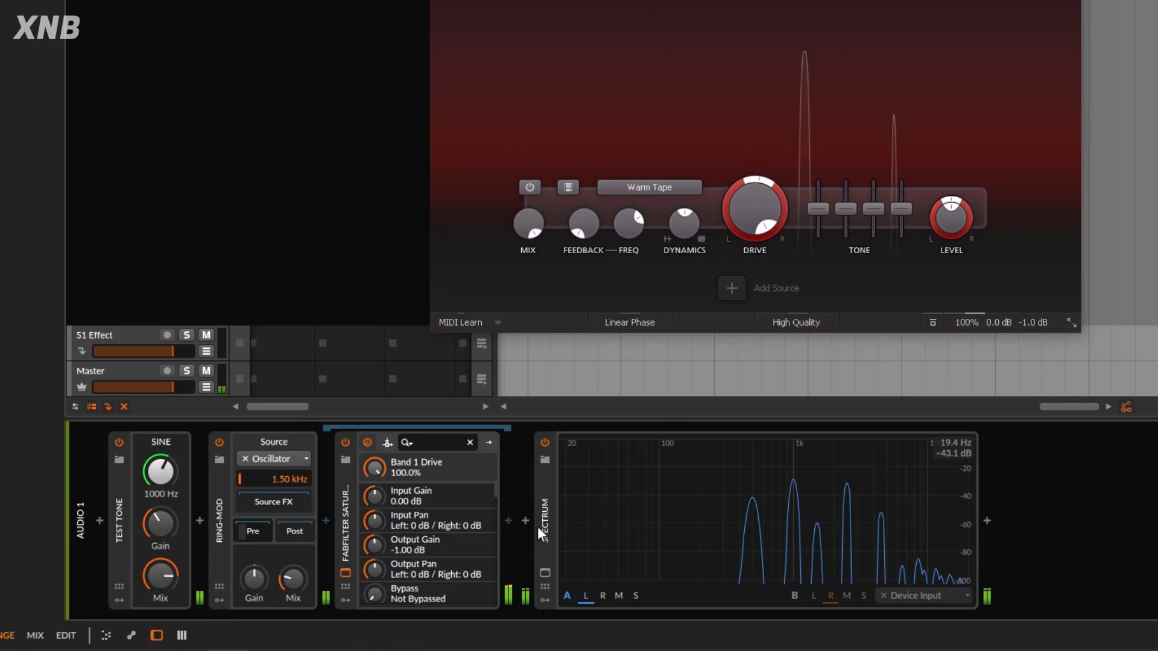
left_click(249, 532)
left_click(247, 529)
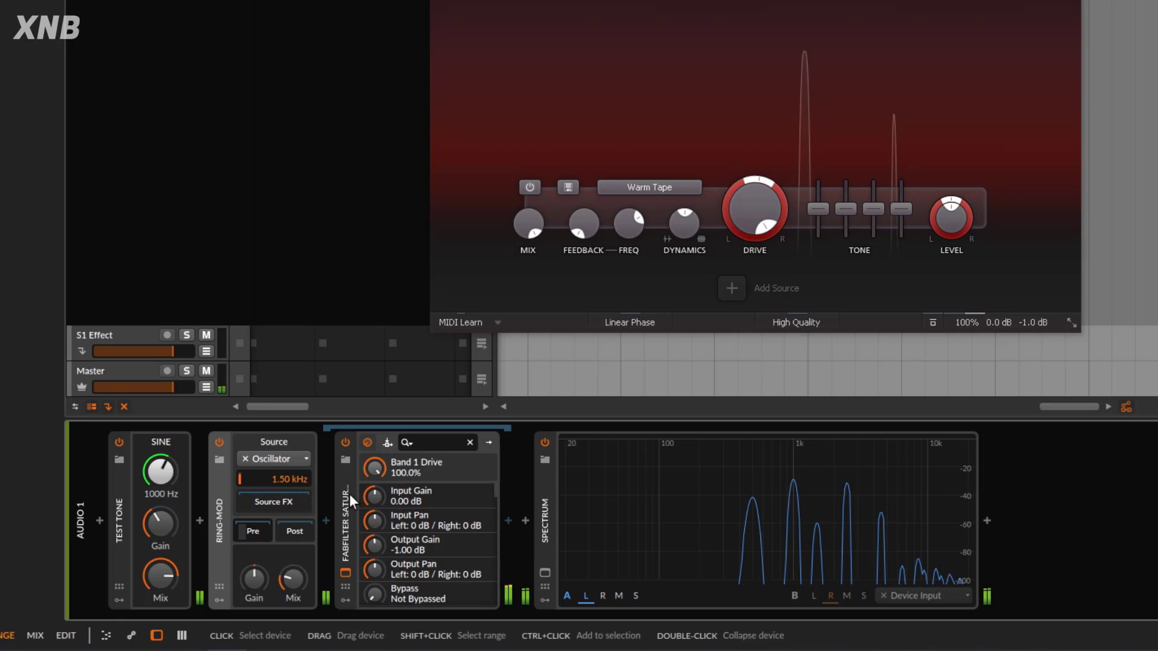
Move Saturn 2 to the Ring-Mod's Post chain, comparing this with placing it directly after the Ring-Mod.
mouse_move(341, 511)
left_mouse_down()
mouse_move(290, 548)
mouse_move(291, 529)
left_mouse_up()
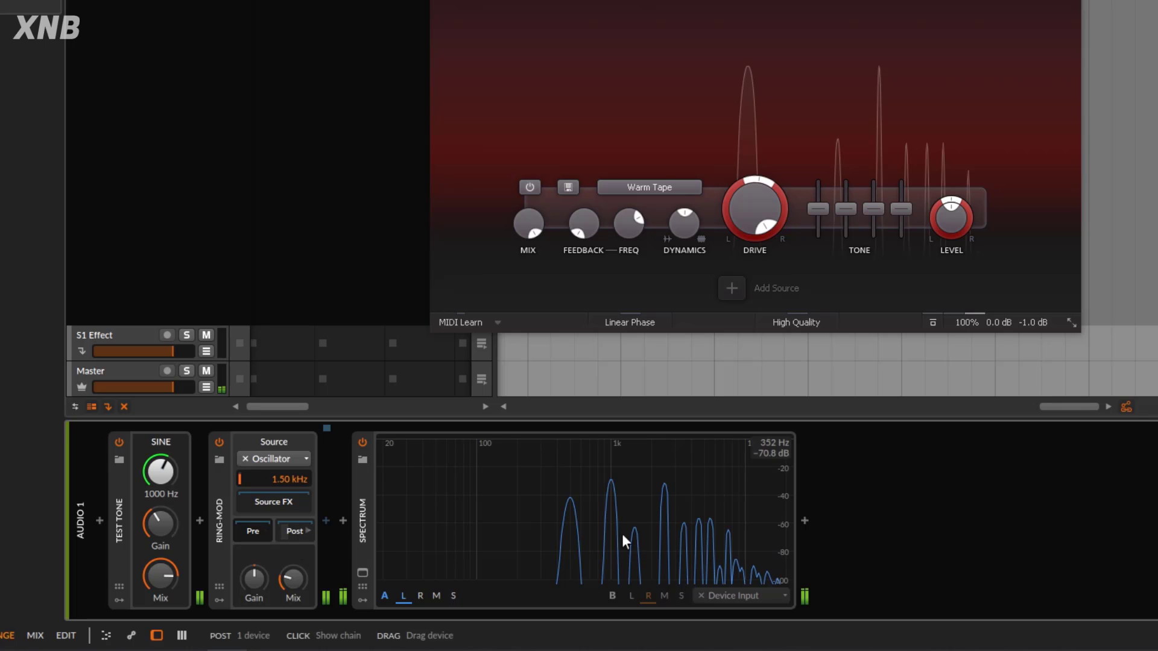
left_click(291, 532)
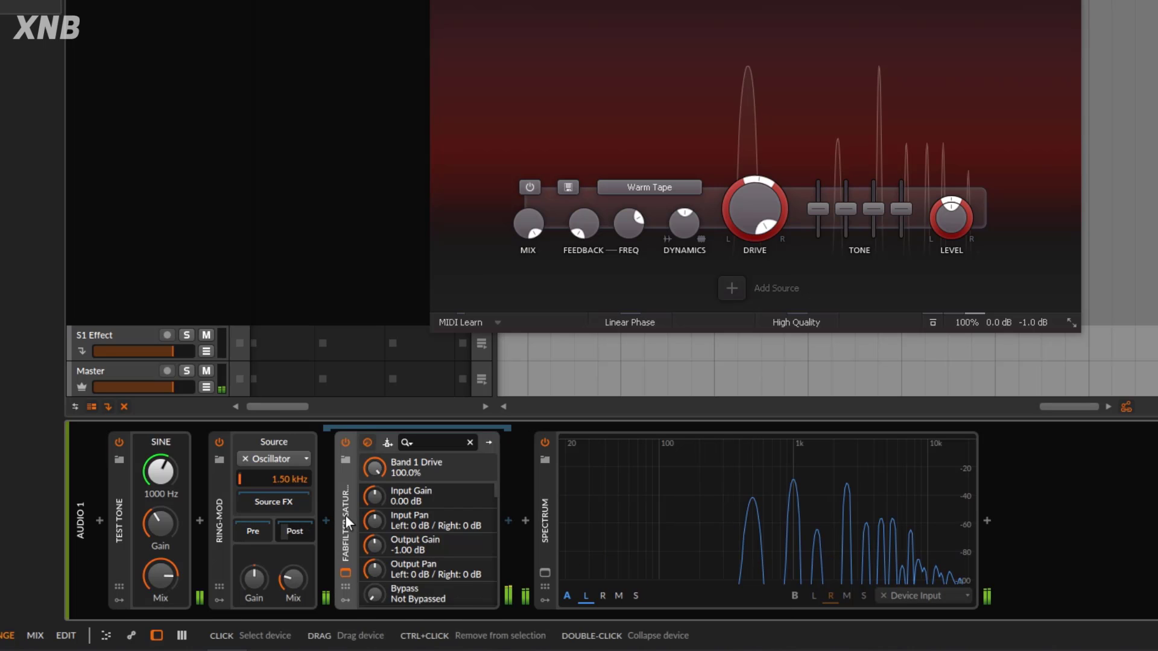
left_click_drag(345, 515, 521, 491)
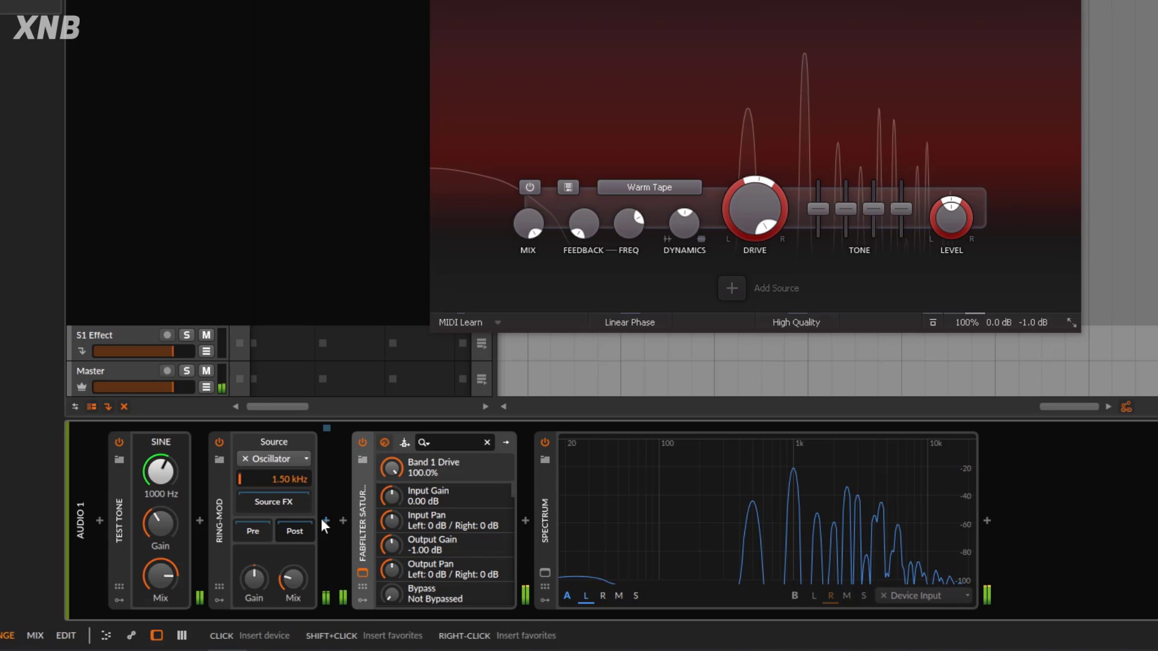
left_click_drag(363, 520, 326, 525)
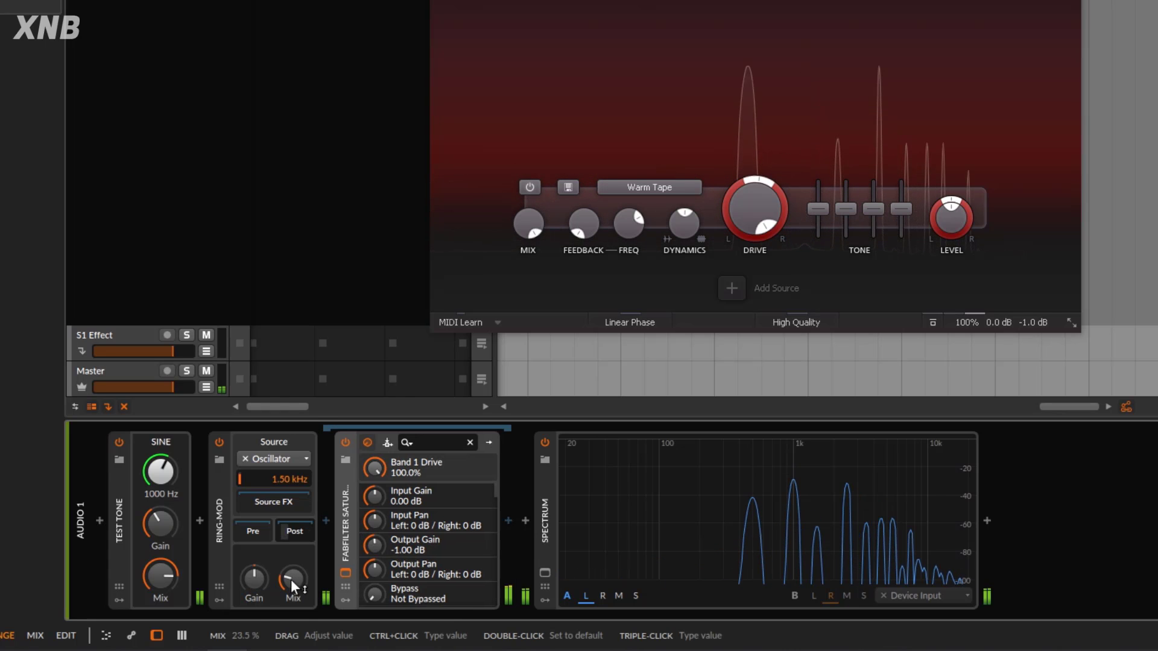
Raise the Ring-Mod mix to 55.5% and remove Saturn 2 from the Post chain.
left_click_drag(295, 580, 295, 578)
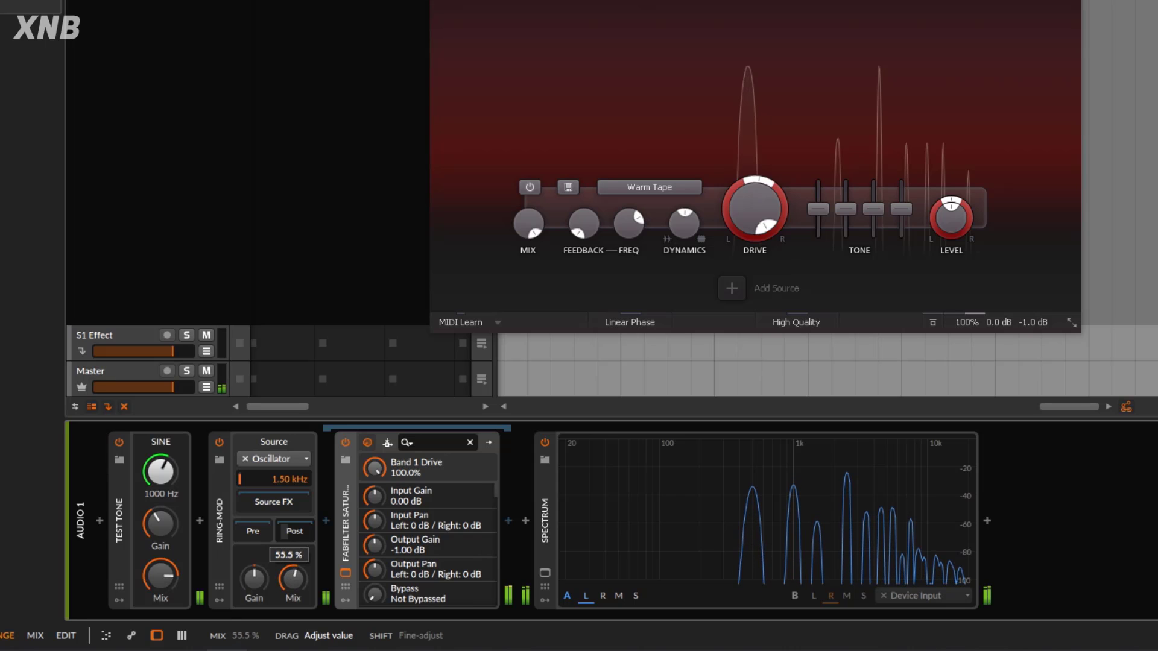
left_click(305, 529)
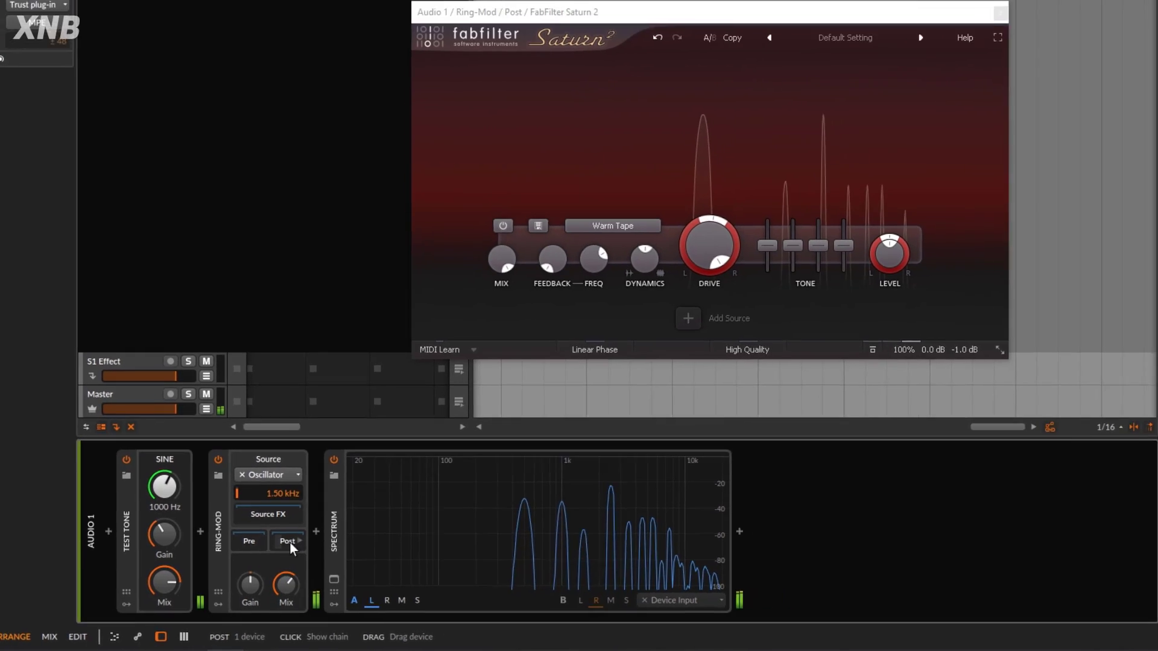
left_click(291, 543)
left_click(340, 521)
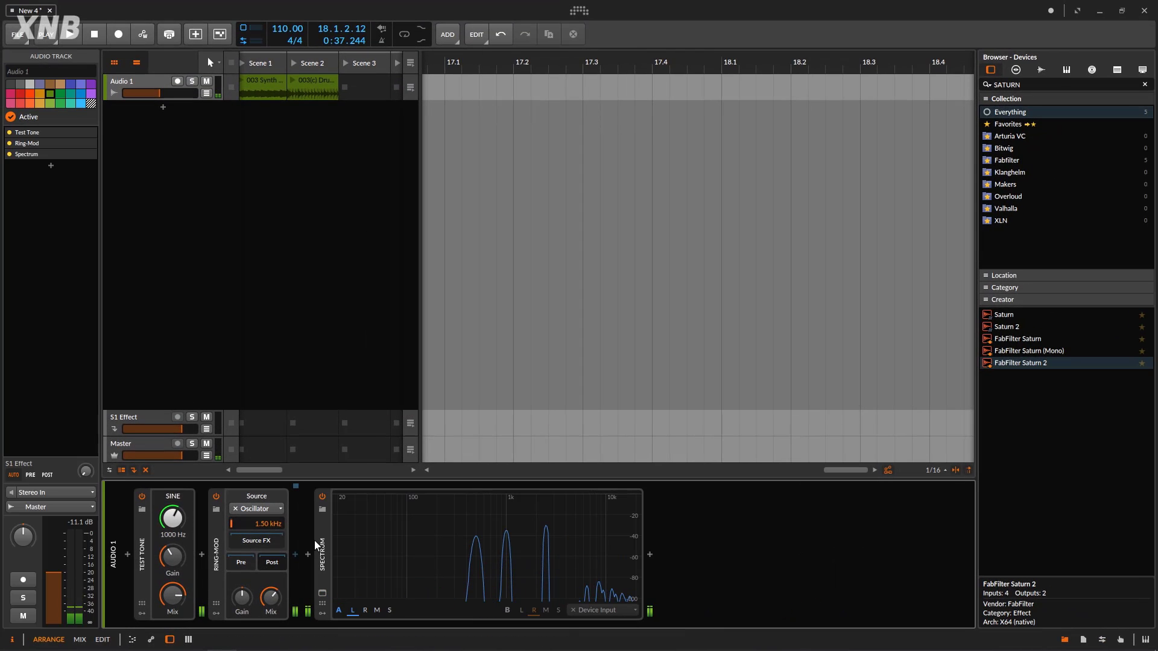
Switch off the Test Tone and look through the Ring-Mod's available modulation sources, keeping Oscillator.
left_click(141, 496)
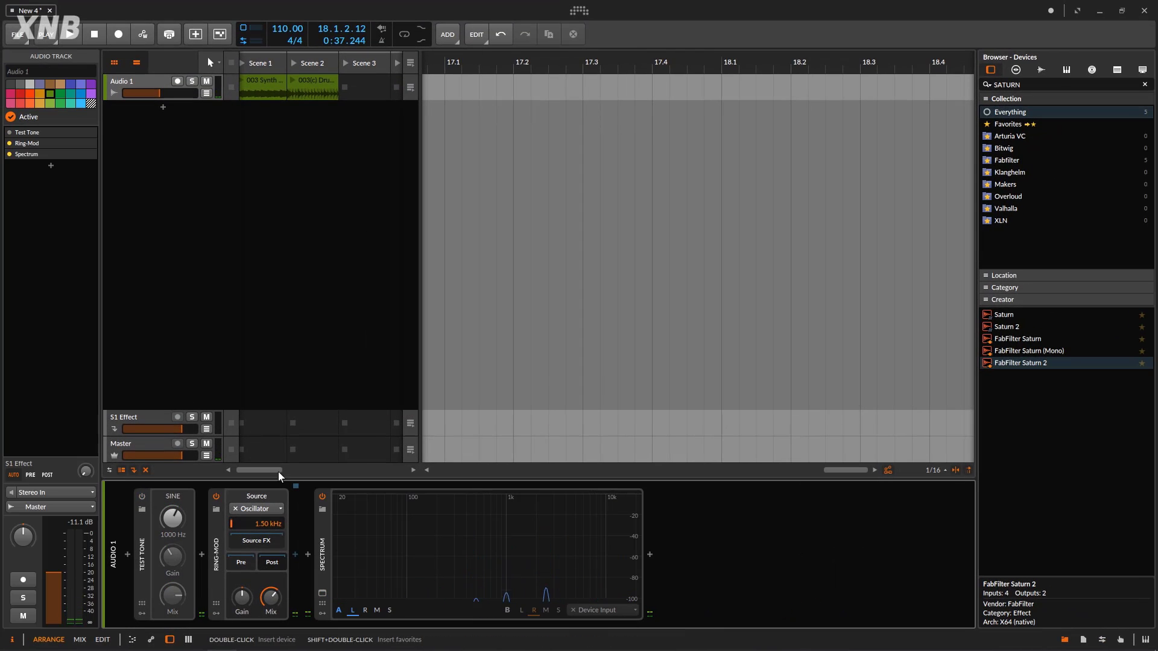
left_click(278, 510)
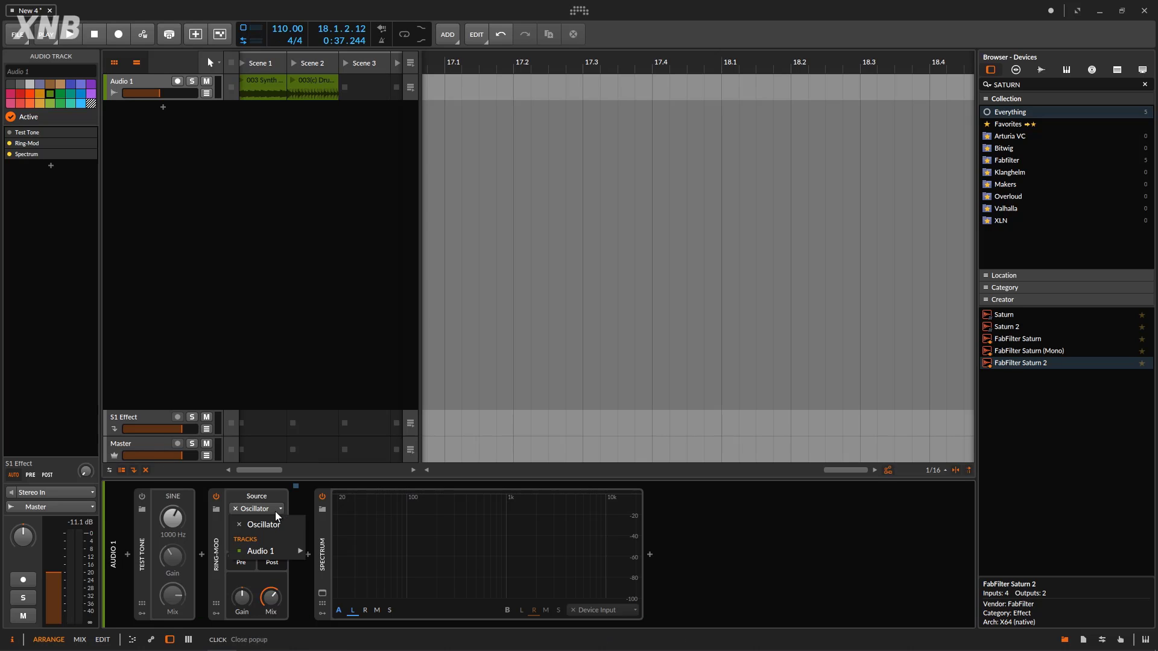
mouse_move(259, 550)
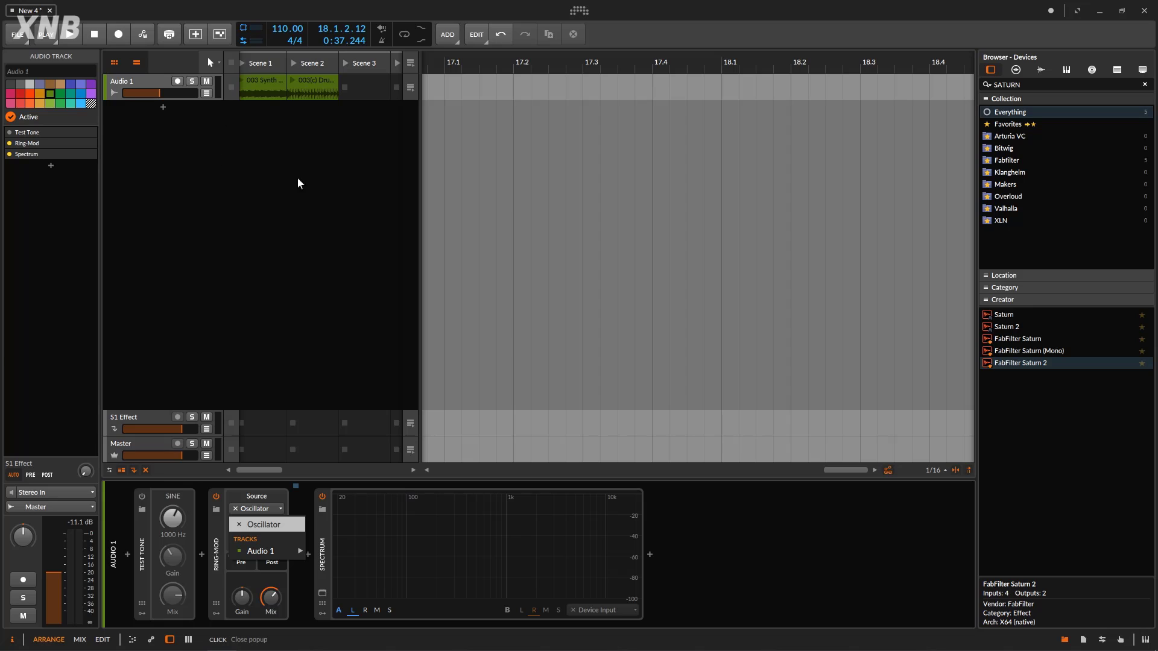
left_click(306, 350)
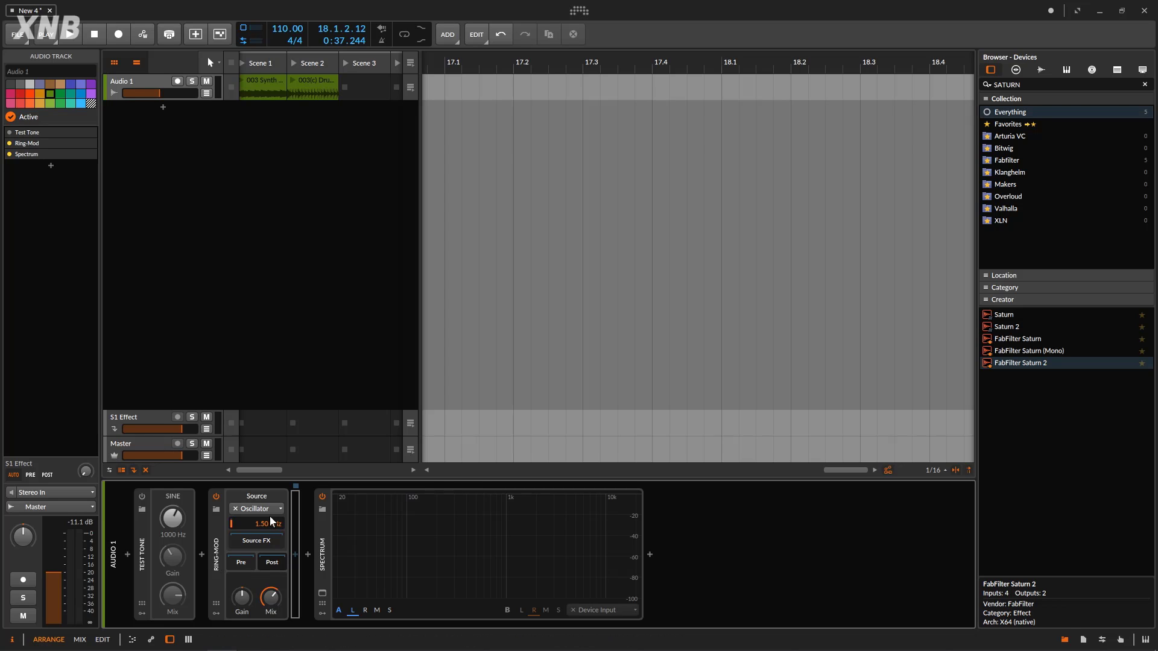
left_click(218, 536)
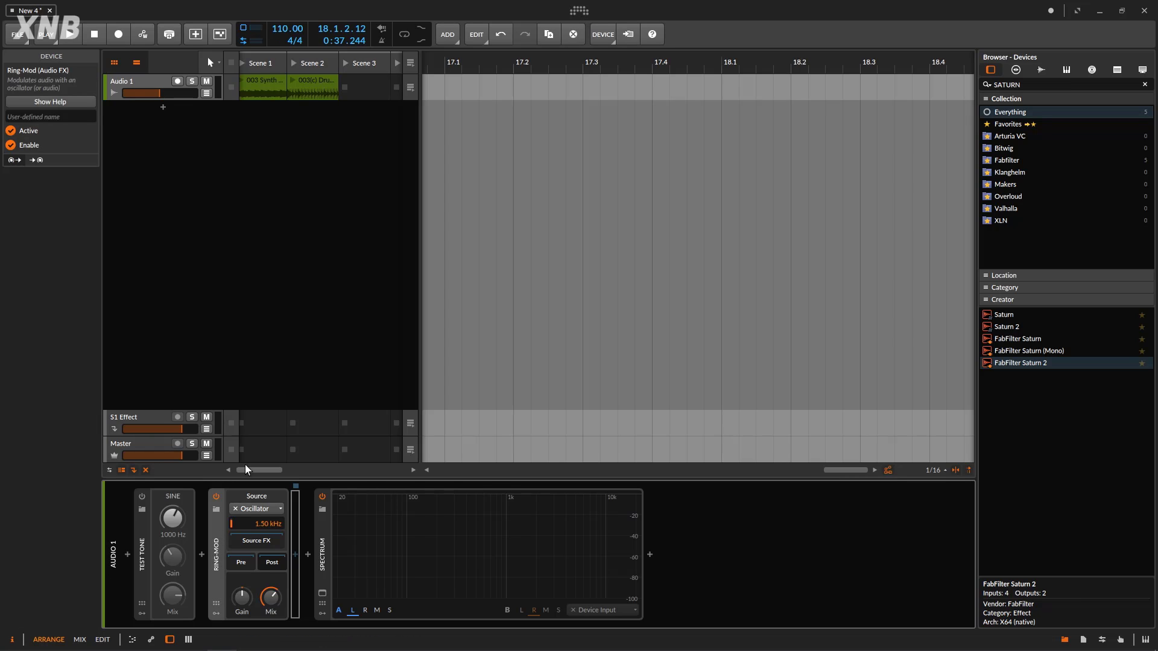